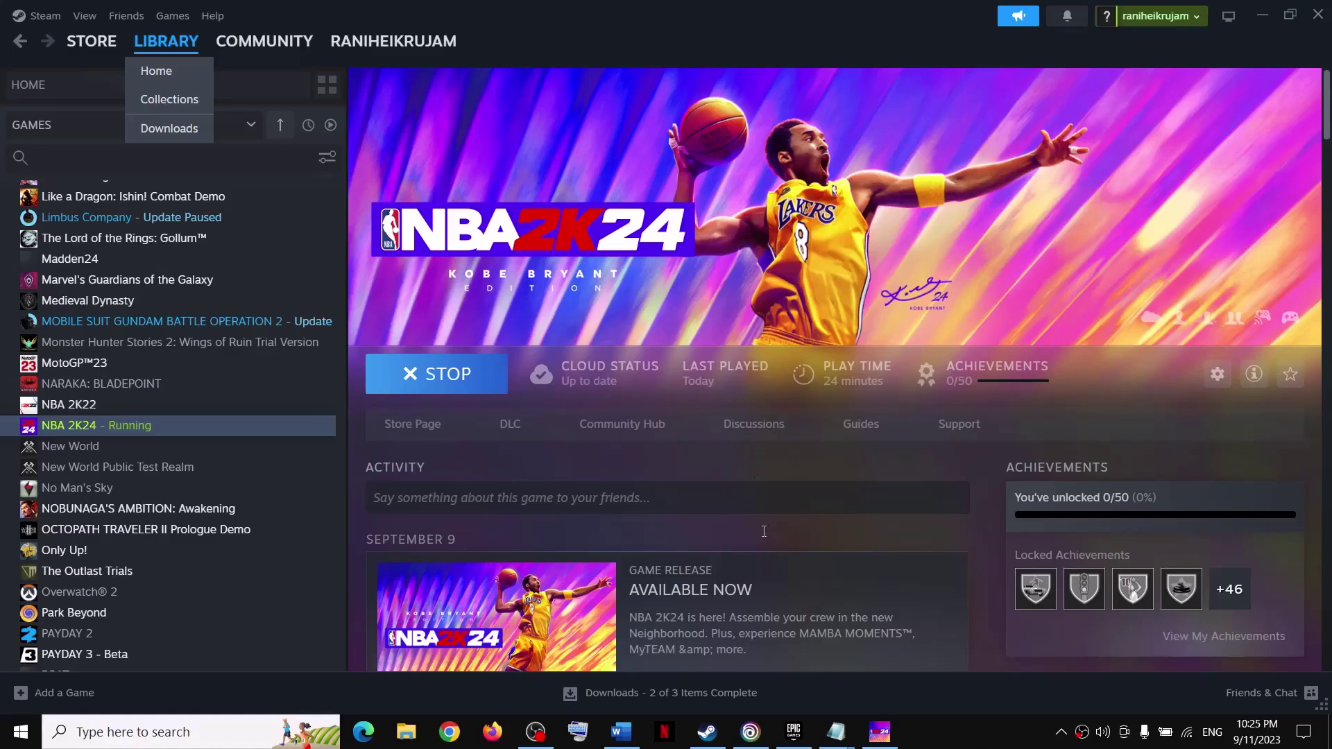
# Bring the 'Fix NBA 2K24 Slow Motion Issue' Word guide in front of Steam.
pyautogui.click(621, 732)
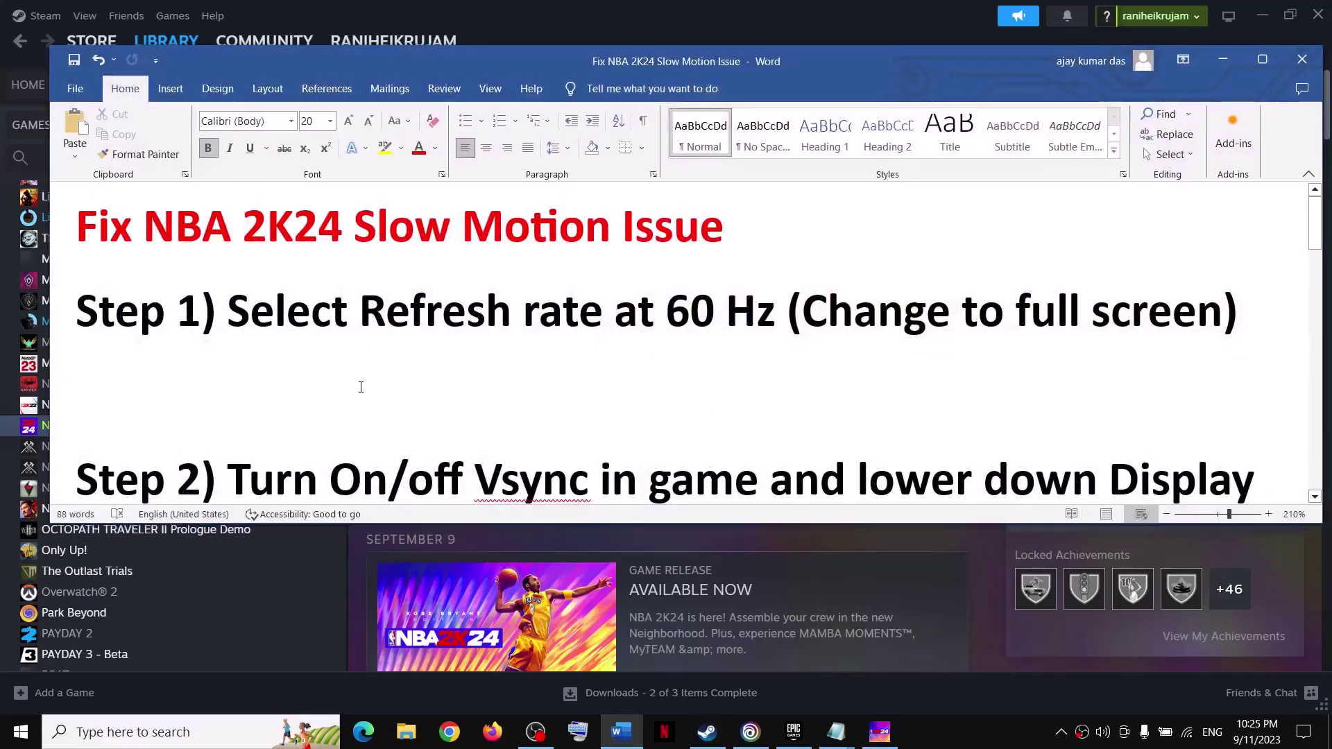
# Highlight 'Select Refresh rate at 60' in Step 1, then return to the NBA 2K24 main menu.
pyautogui.moveTo(258, 326); pyautogui.dragTo(722, 323)
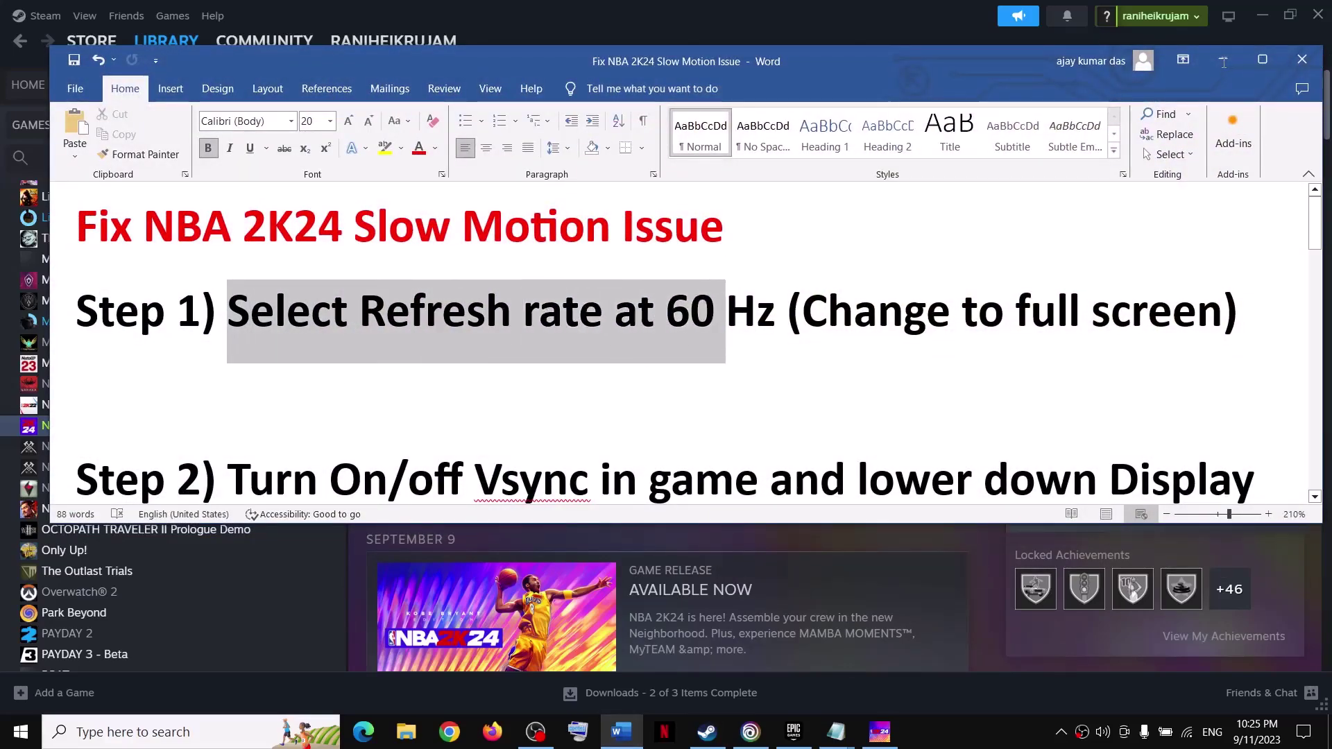
pyautogui.click(879, 732)
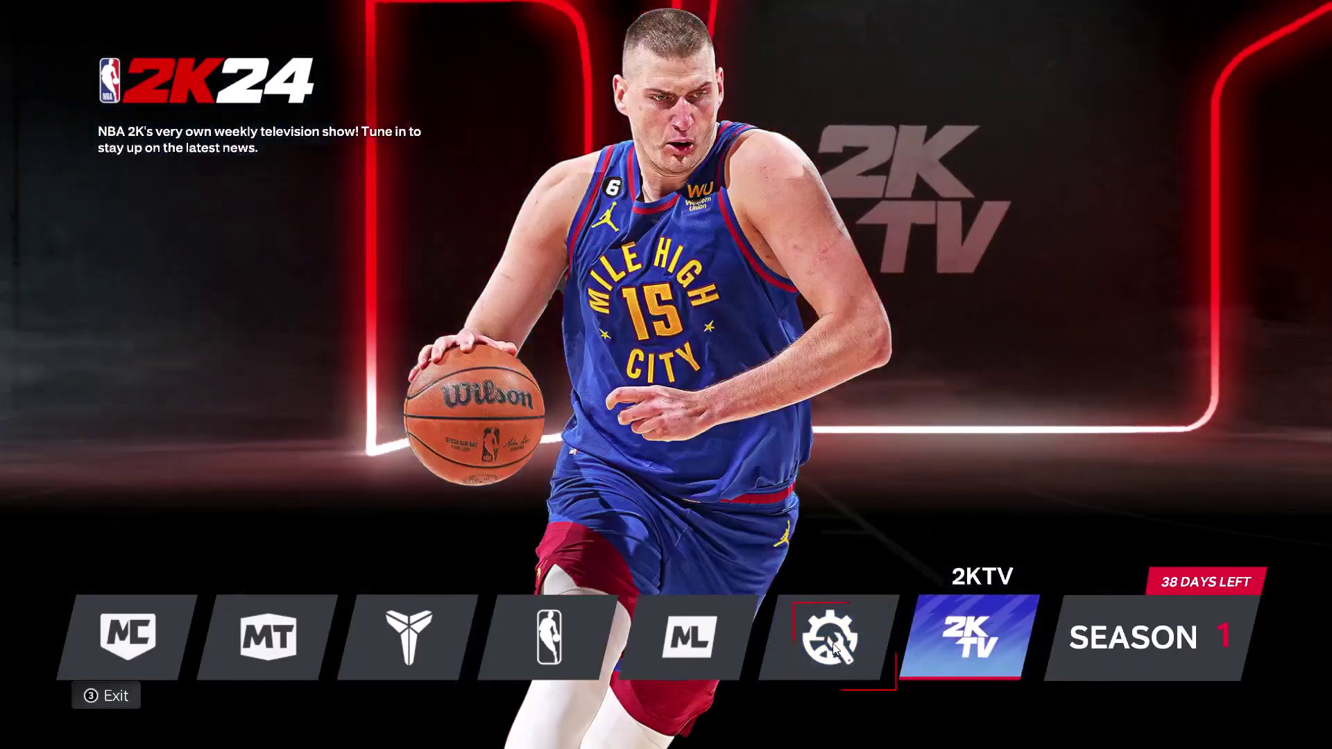
# Leave 2KTV, go to the Features screen and open Video Settings.
pyautogui.press('Return')
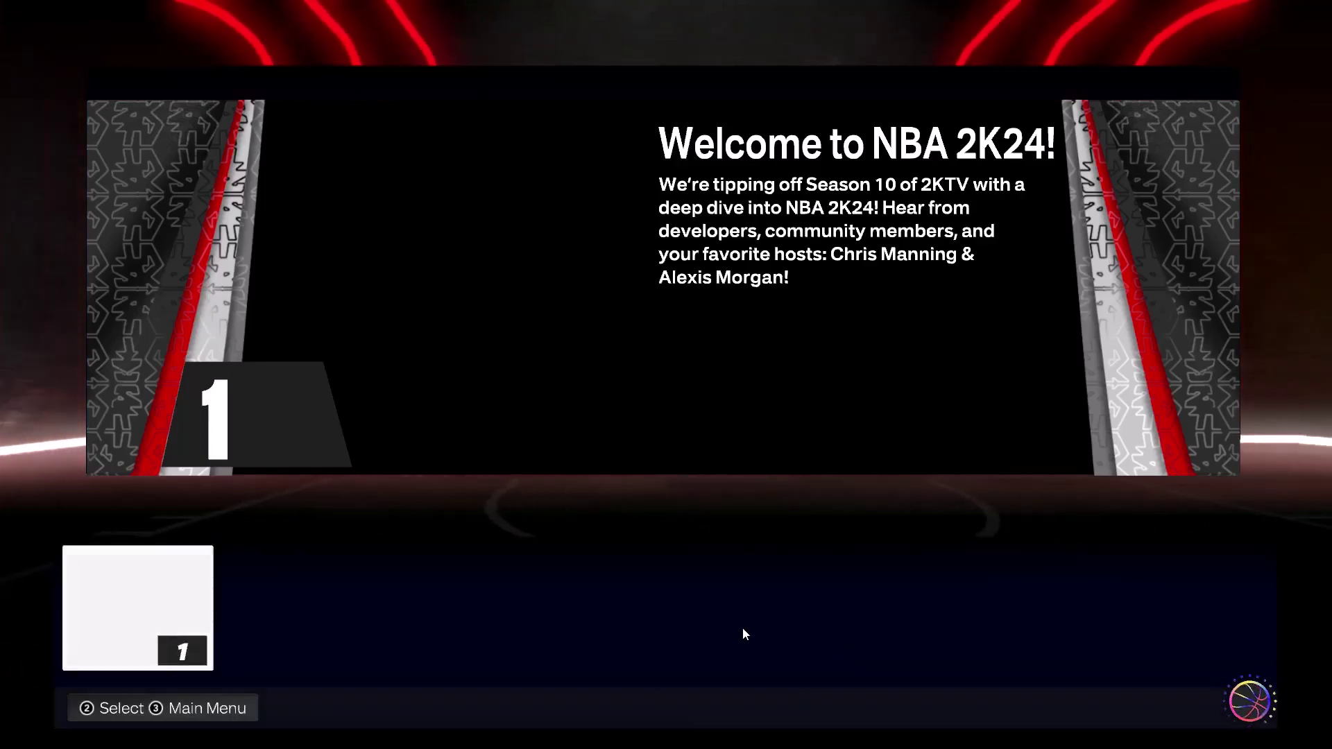
pyautogui.press('Escape')
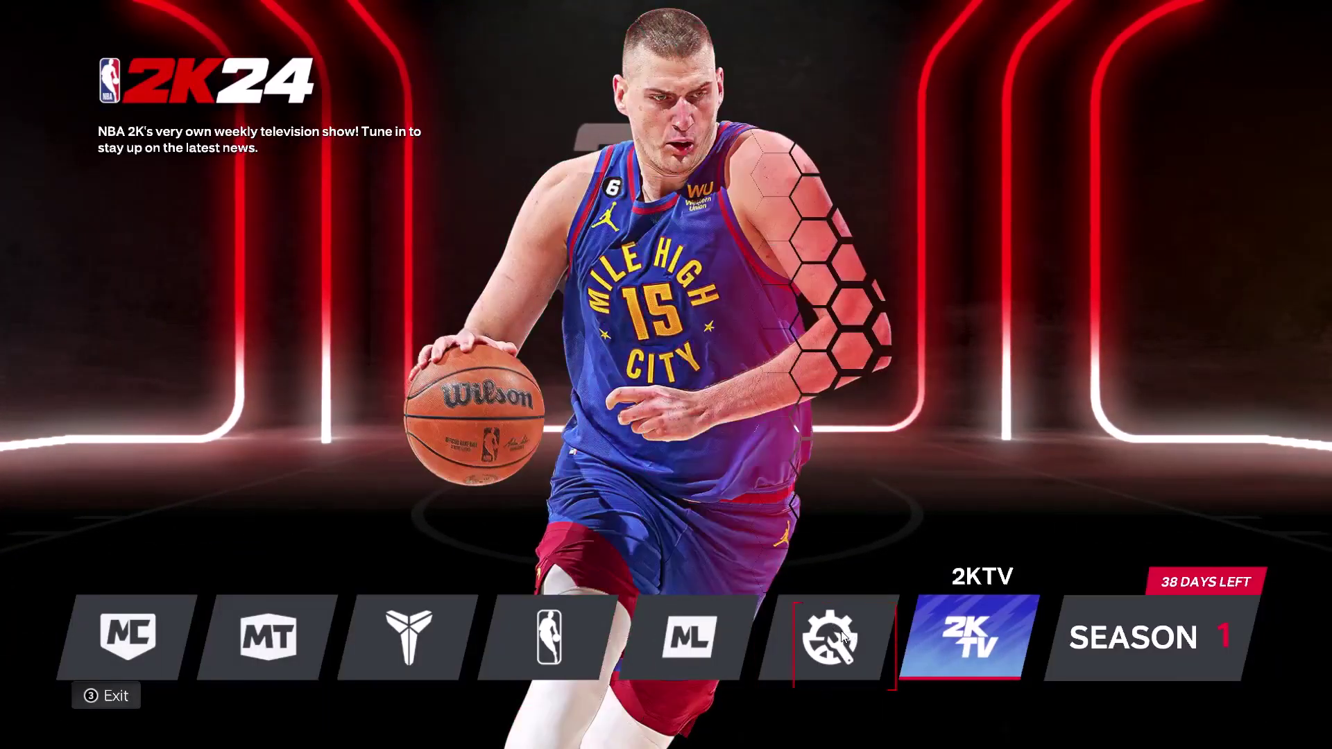
pyautogui.click(842, 637)
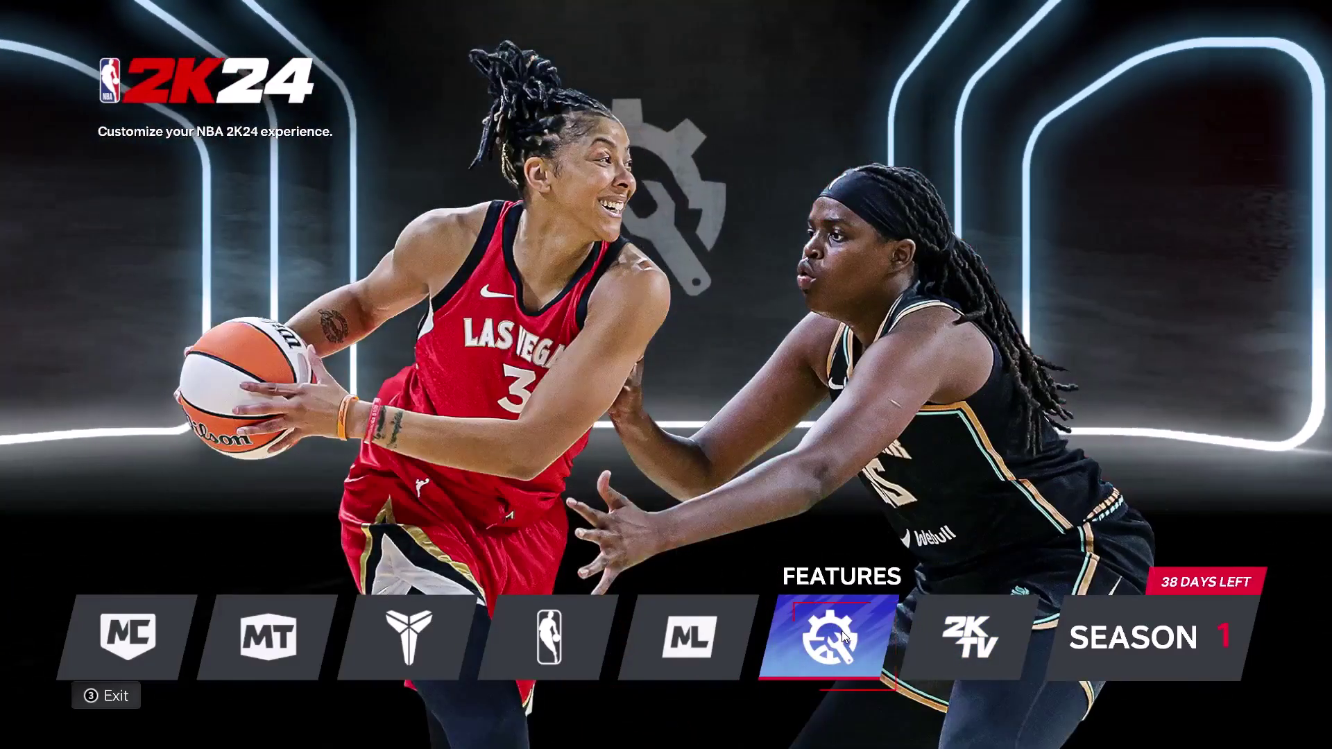
pyautogui.click(842, 637)
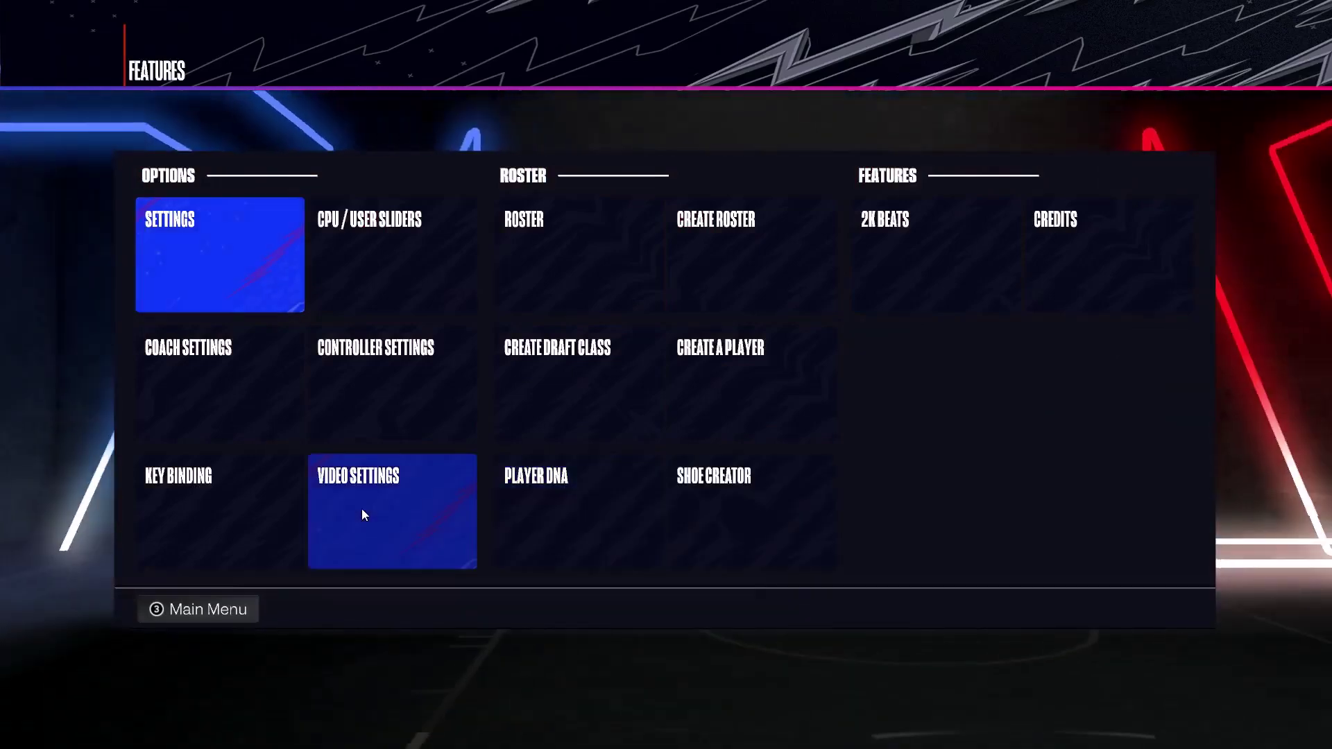
pyautogui.click(363, 514)
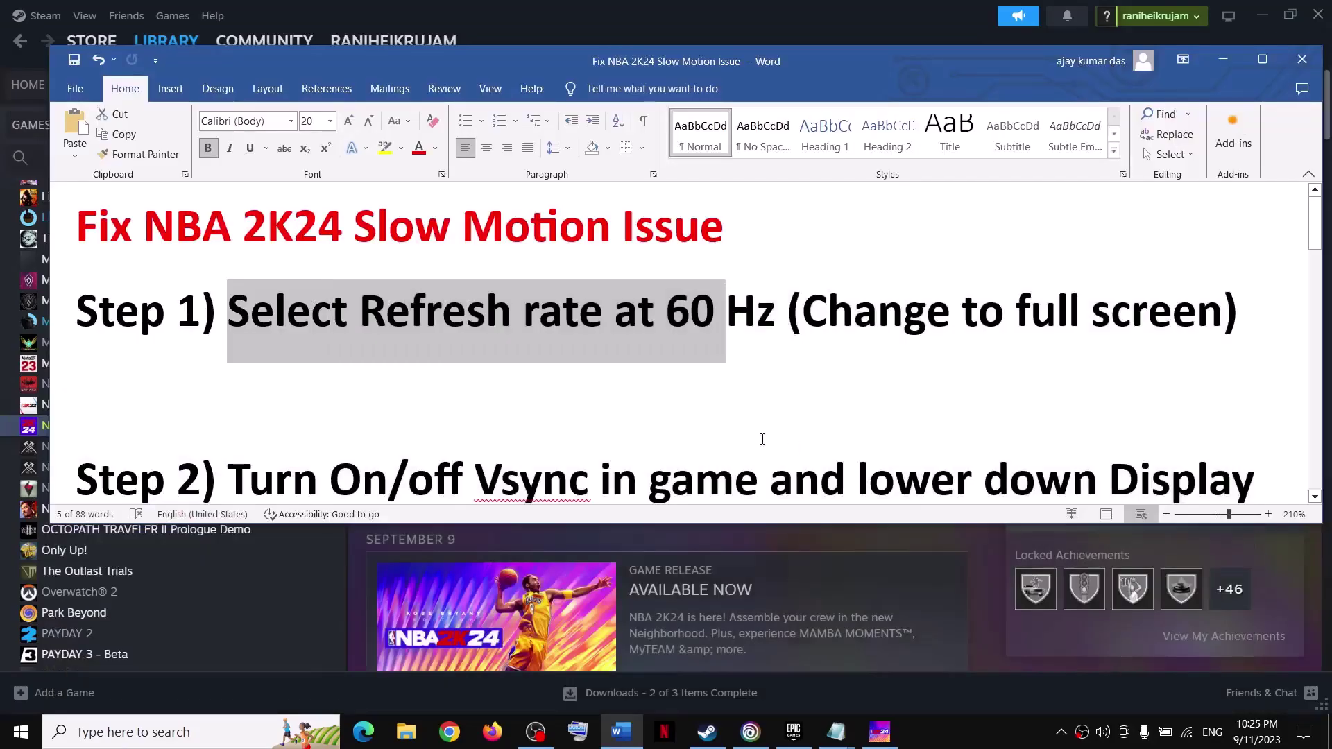
# Highlight 'Refresh rate at 60' and 'Turn On/off Vsync' in the guide.
pyautogui.scroll(-1, 723, 416)
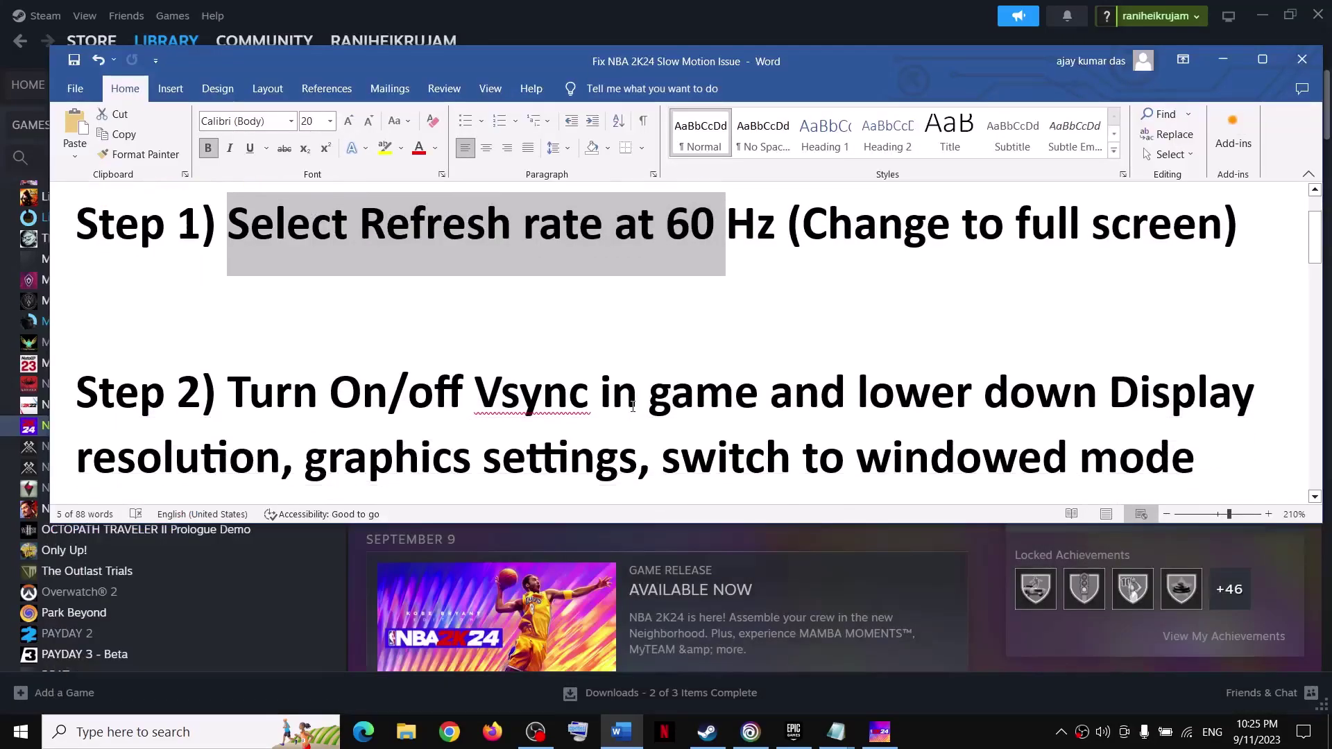
pyautogui.scroll(1, 633, 408)
pyautogui.moveTo(360, 310); pyautogui.dragTo(712, 313)
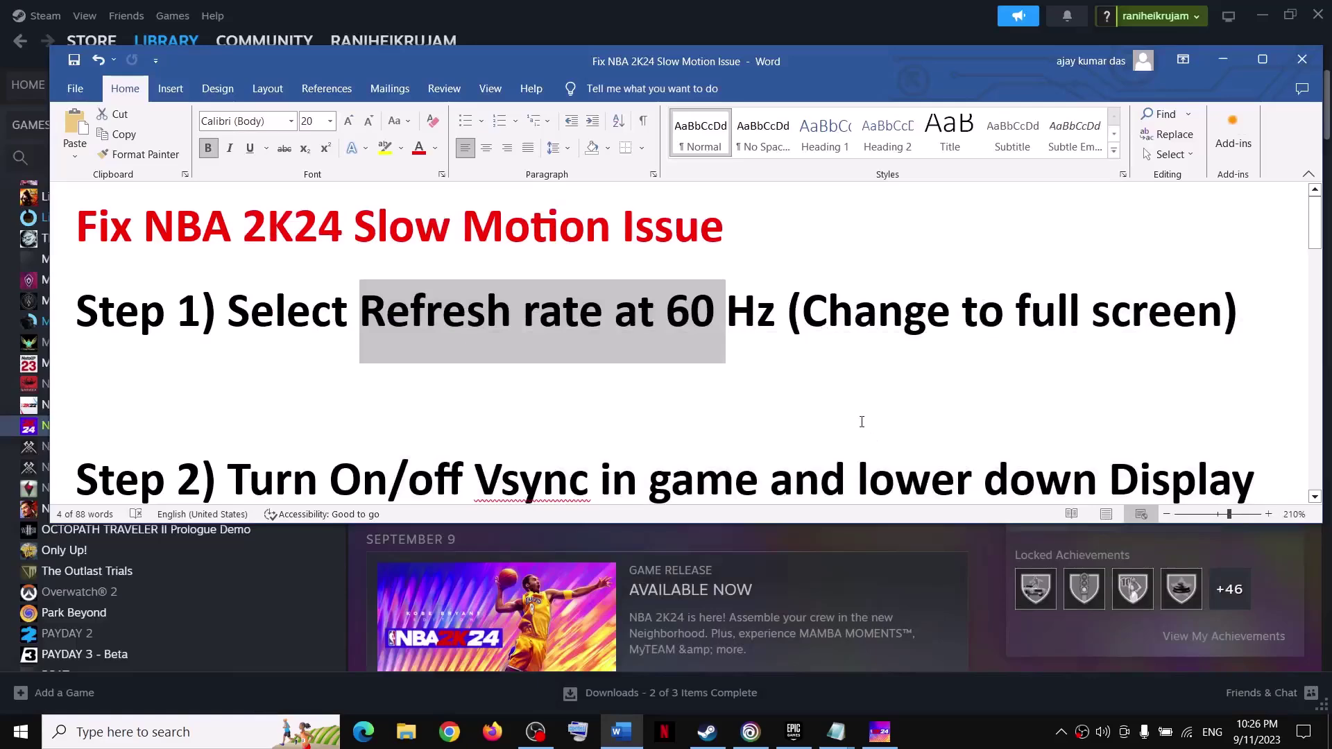
pyautogui.scroll(-2, 679, 376)
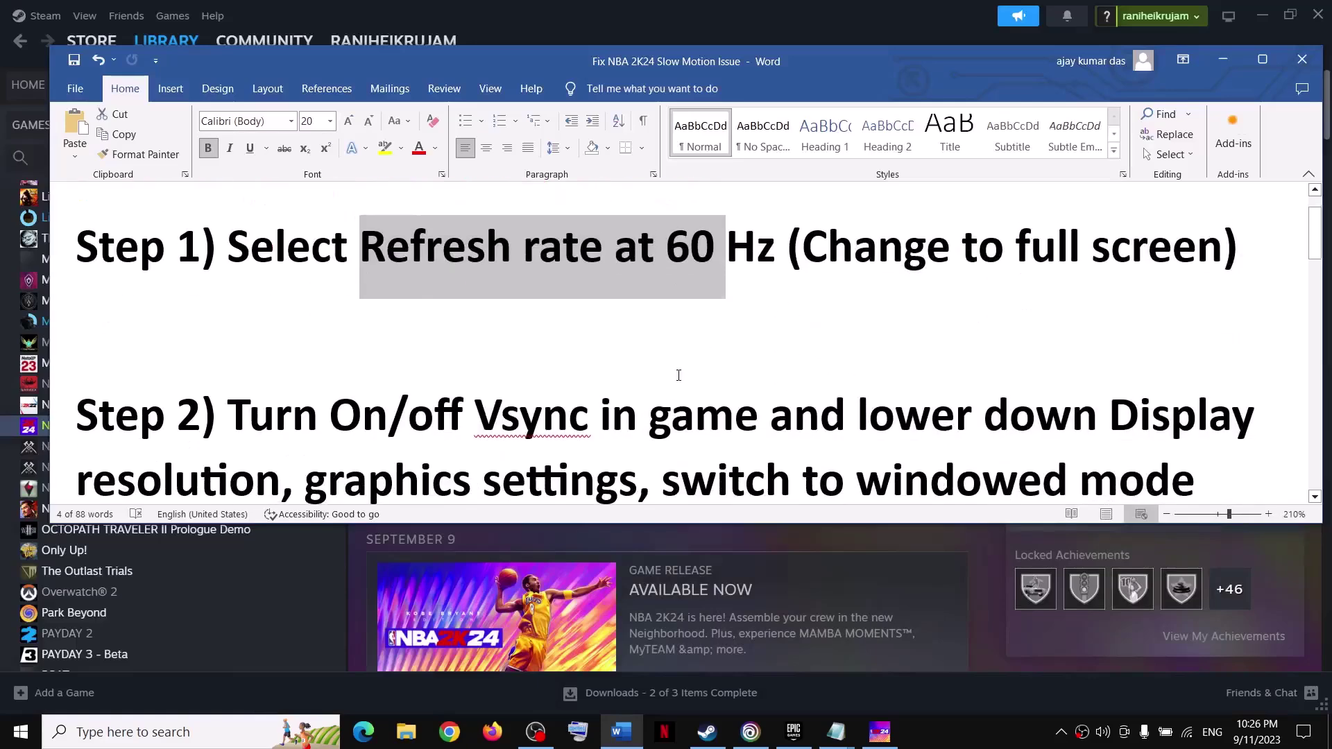
pyautogui.moveTo(229, 393); pyautogui.dragTo(547, 398)
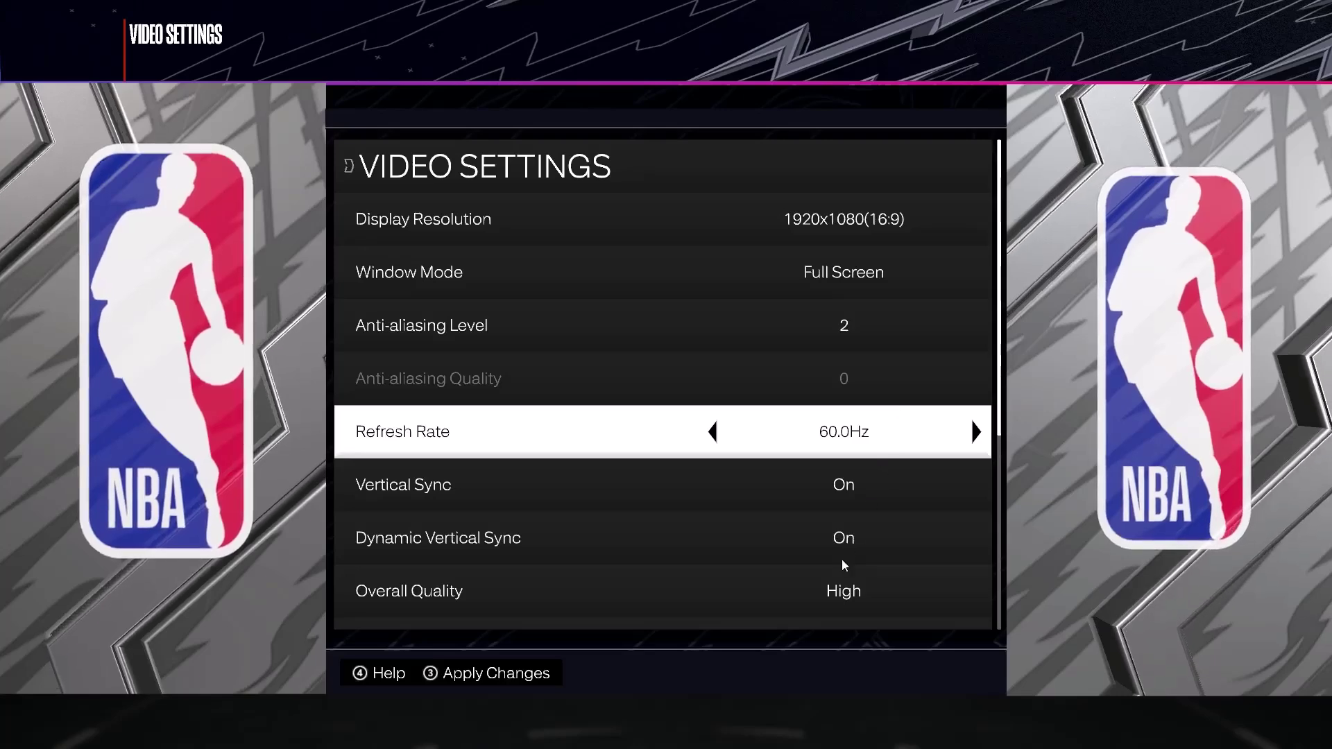
# Set Vertical Sync to Off in NBA 2K24's Video Settings.
pyautogui.click(853, 494)
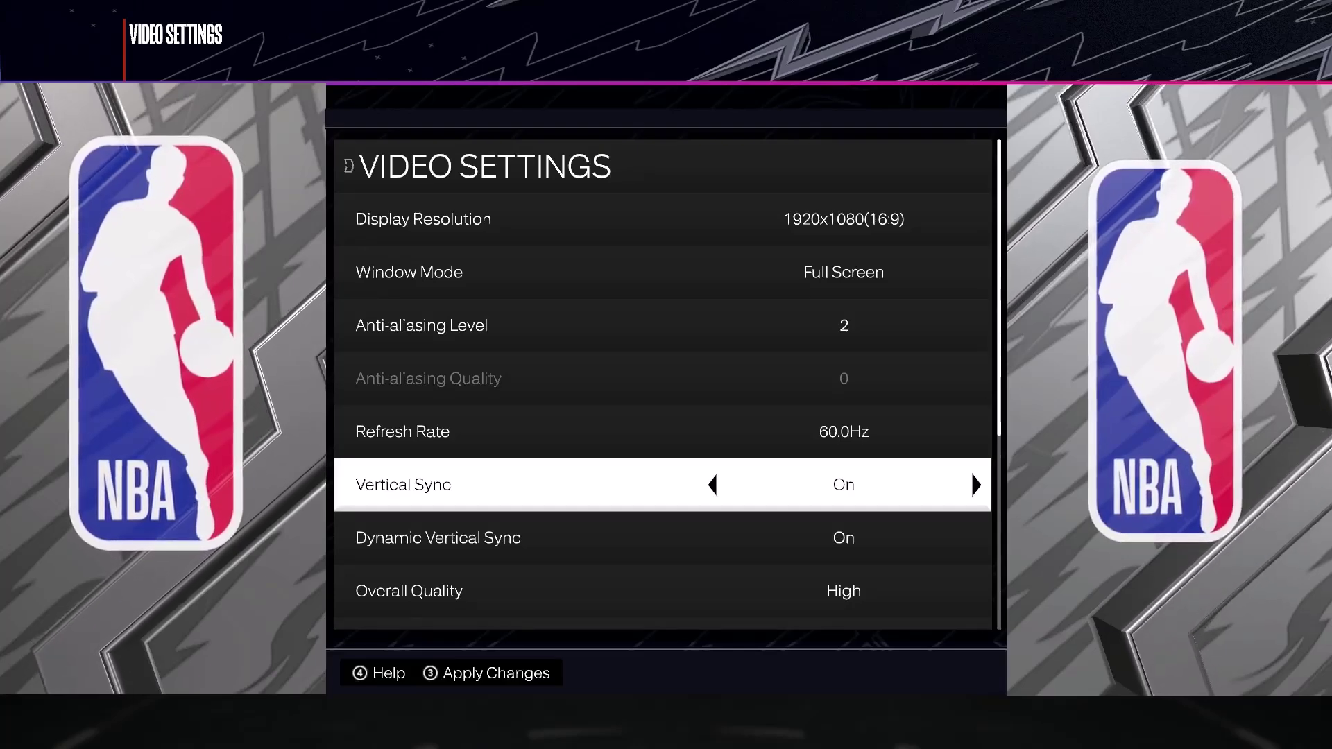
pyautogui.press('Left')
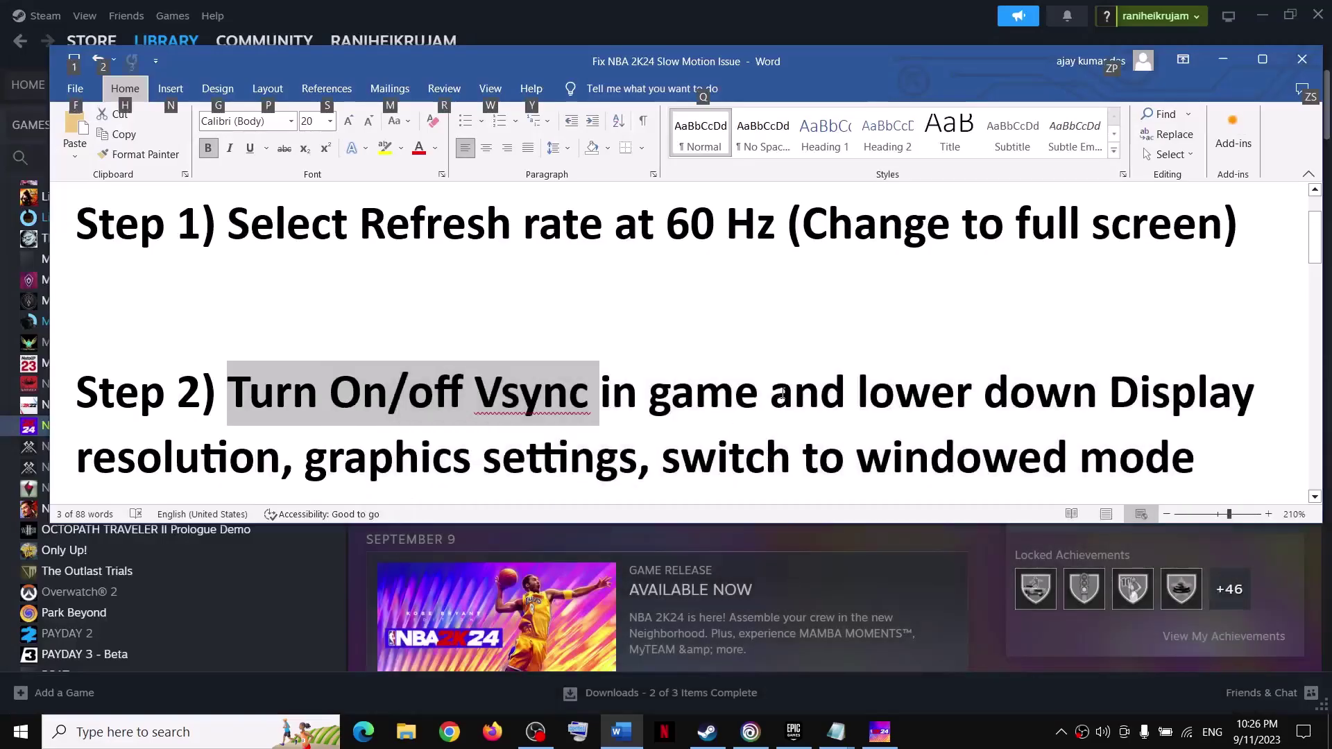
# Highlight 'lower down Display resolution' and 'switch to windowed mode' in Step 2 of the guide.
pyautogui.moveTo(783, 394); pyautogui.dragTo(281, 452)
pyautogui.scroll(-1, 364, 414)
pyautogui.moveTo(375, 365); pyautogui.dragTo(1235, 377)
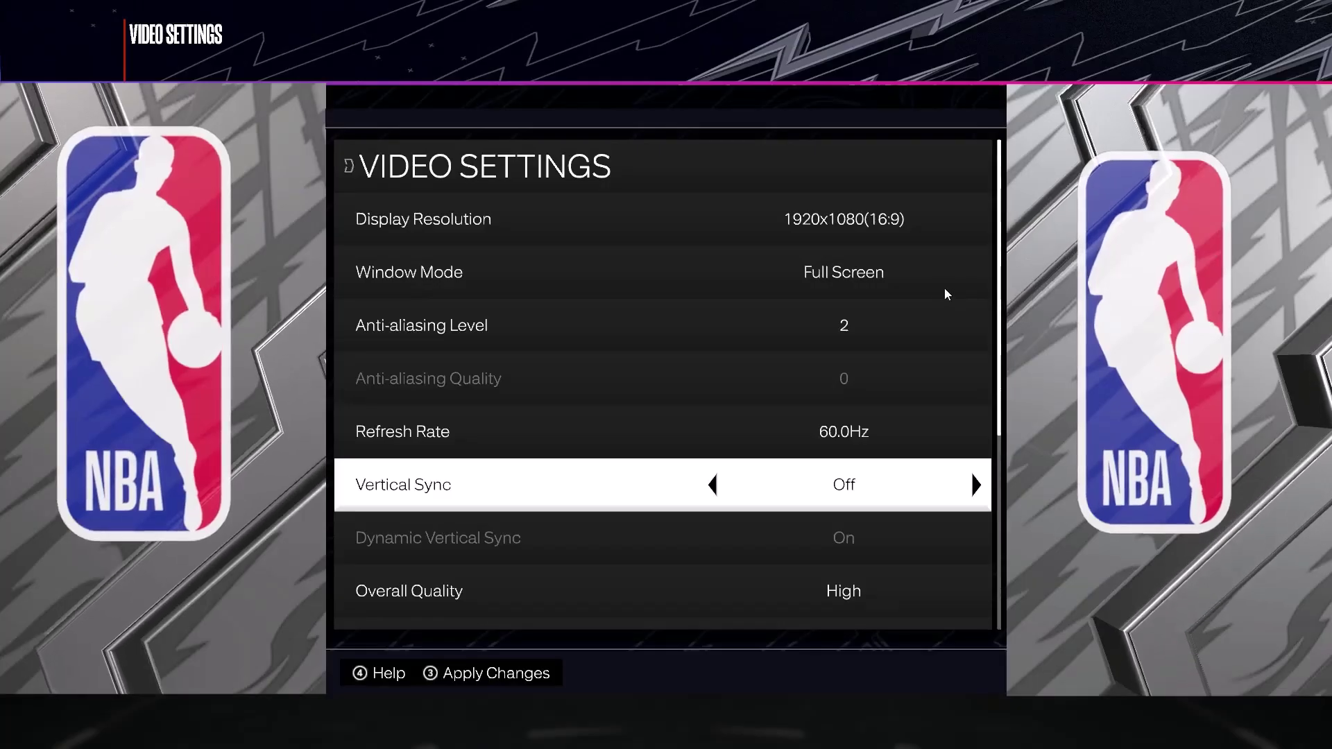
# Change Window Mode from Full Screen to Windowed.
pyautogui.press('Up')
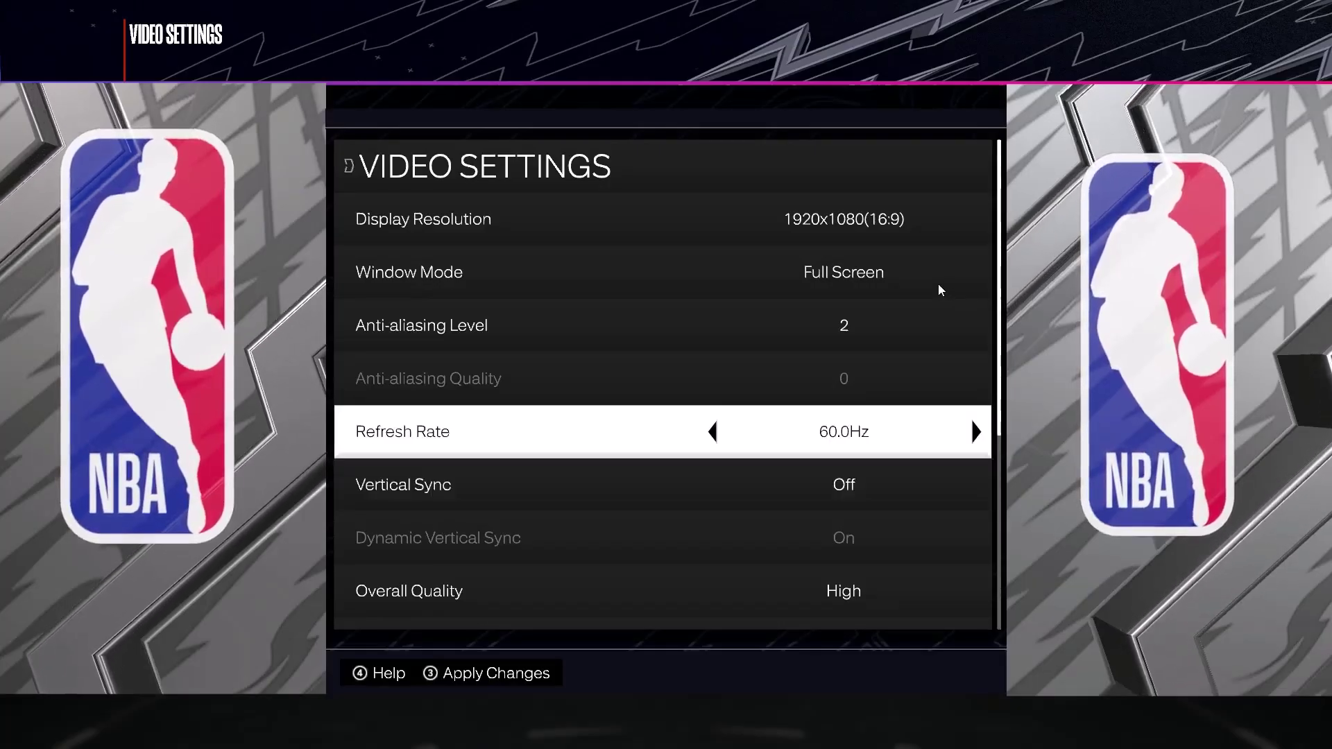
pyautogui.press('Up')
pyautogui.press('Up')
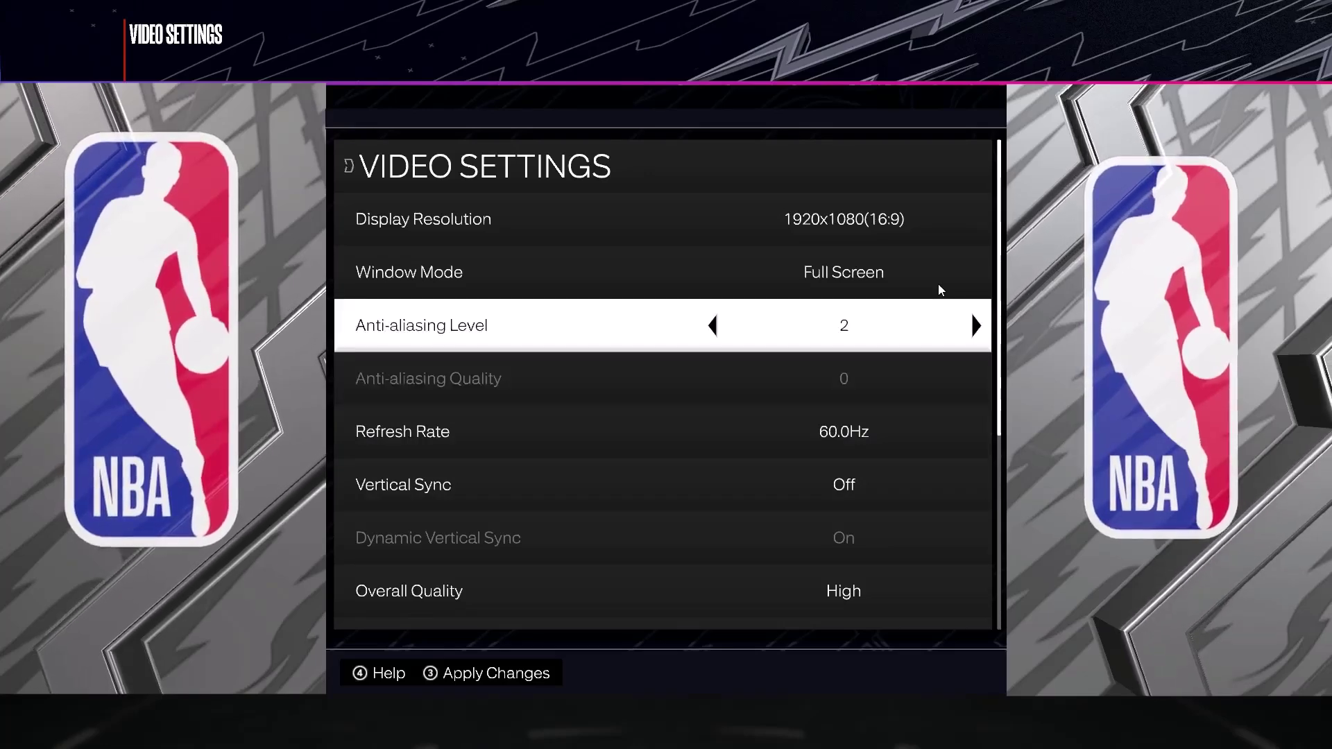
pyautogui.press('Up')
pyautogui.press('Right')
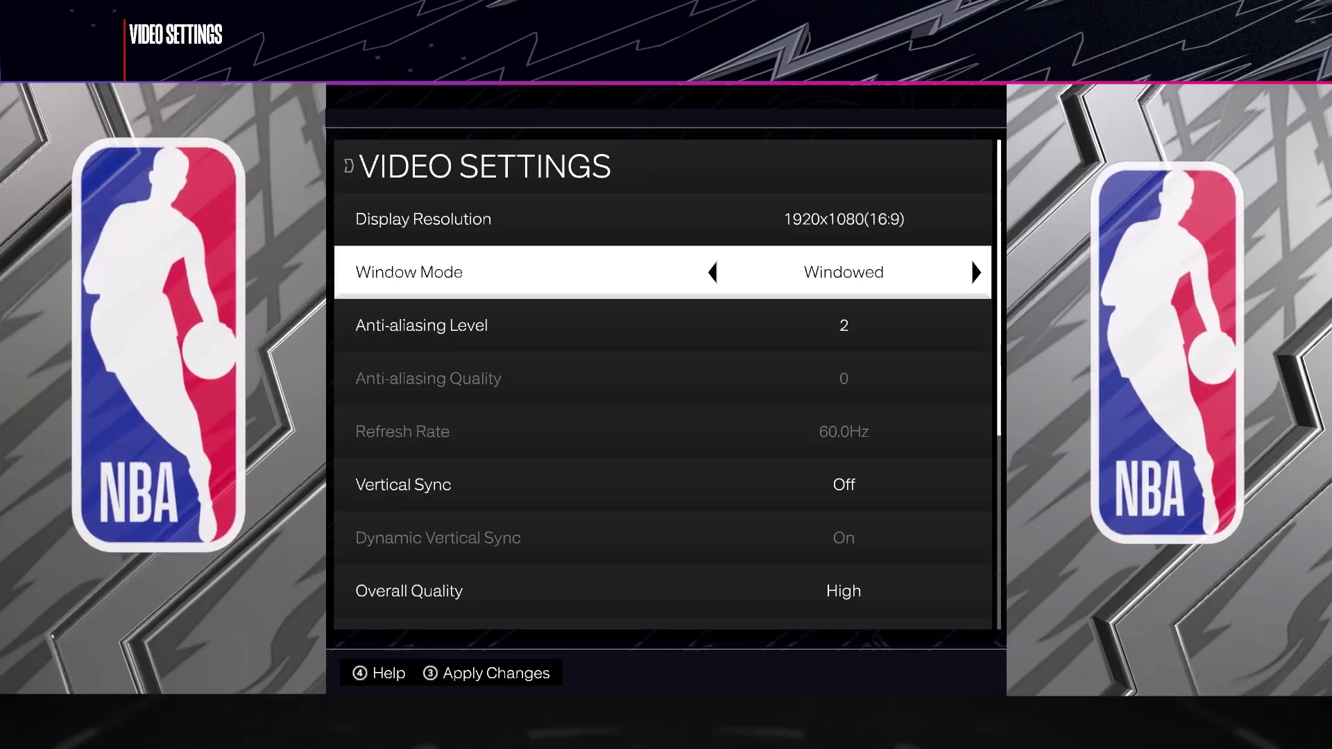
# Lower the Overall Quality preset to Low.
pyautogui.press('Down')
pyautogui.press('Down')
pyautogui.press('Down')
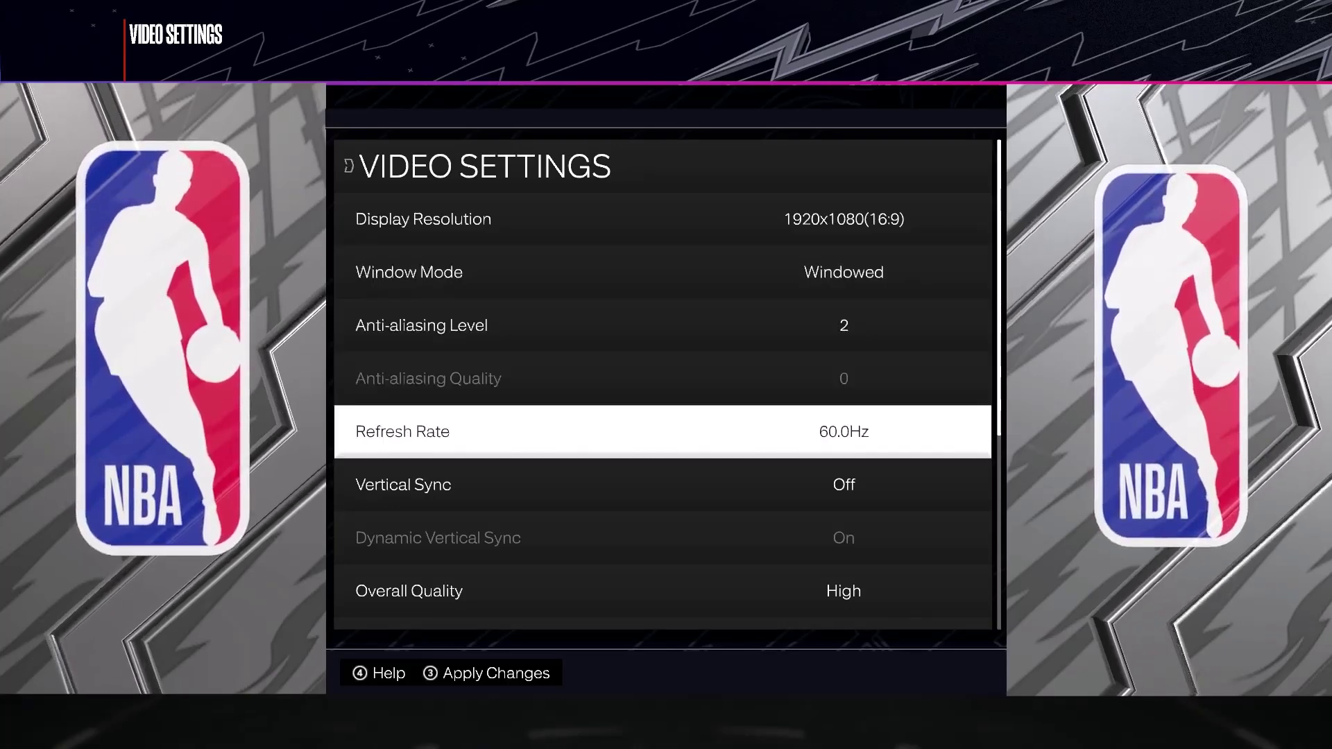
pyautogui.press('Down')
pyautogui.press('Down')
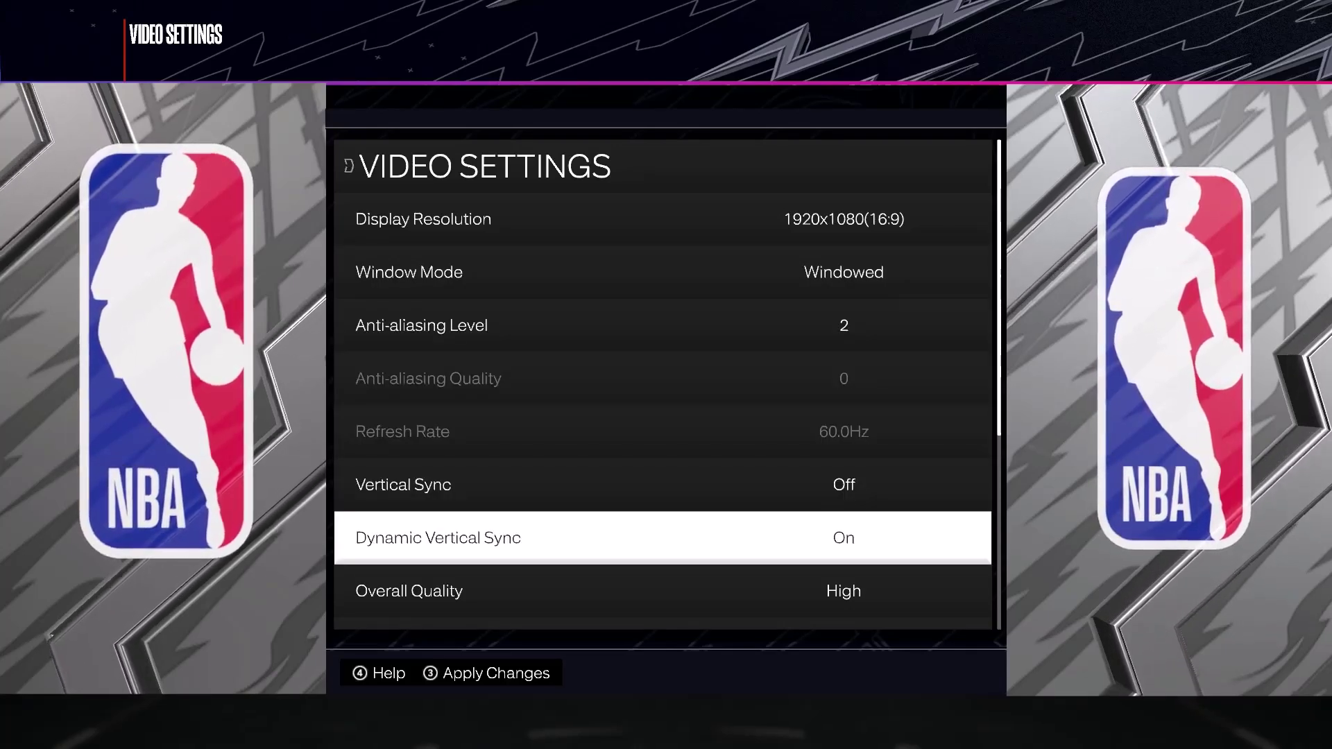
pyautogui.press('Down')
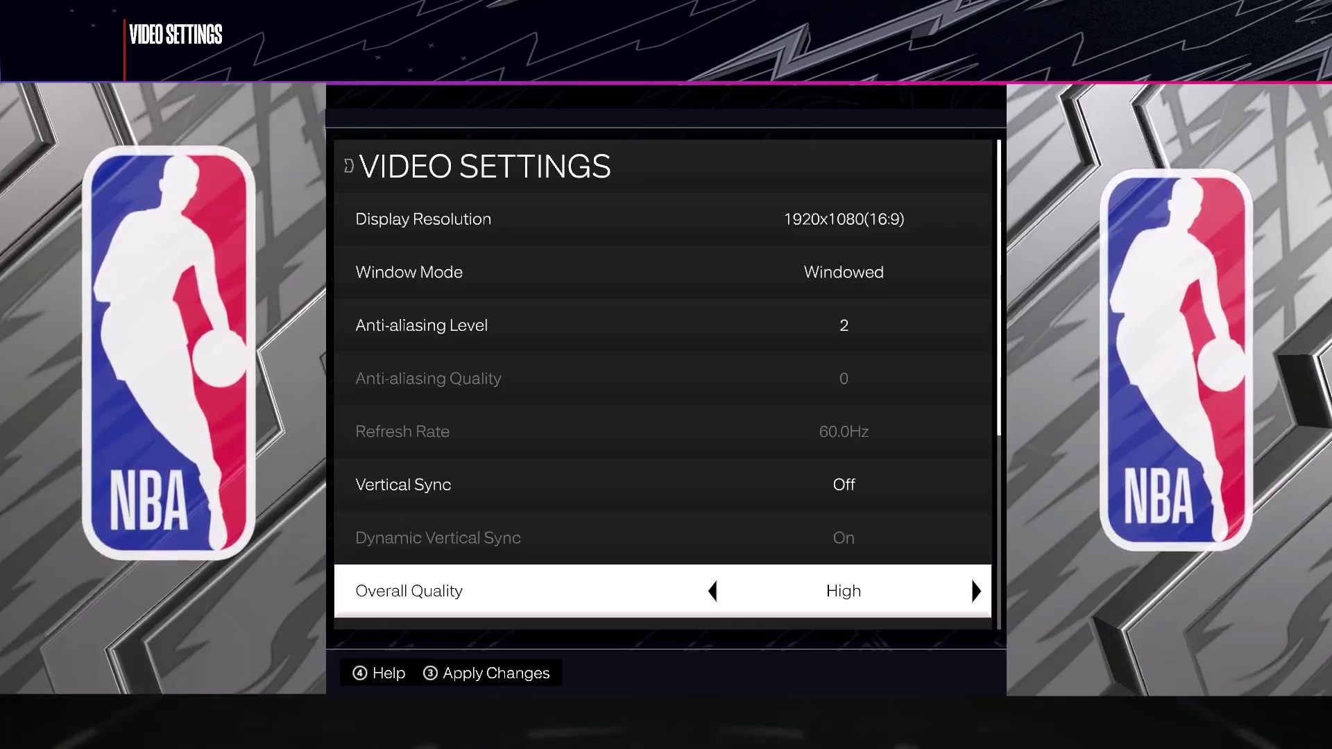
pyautogui.press('Right')
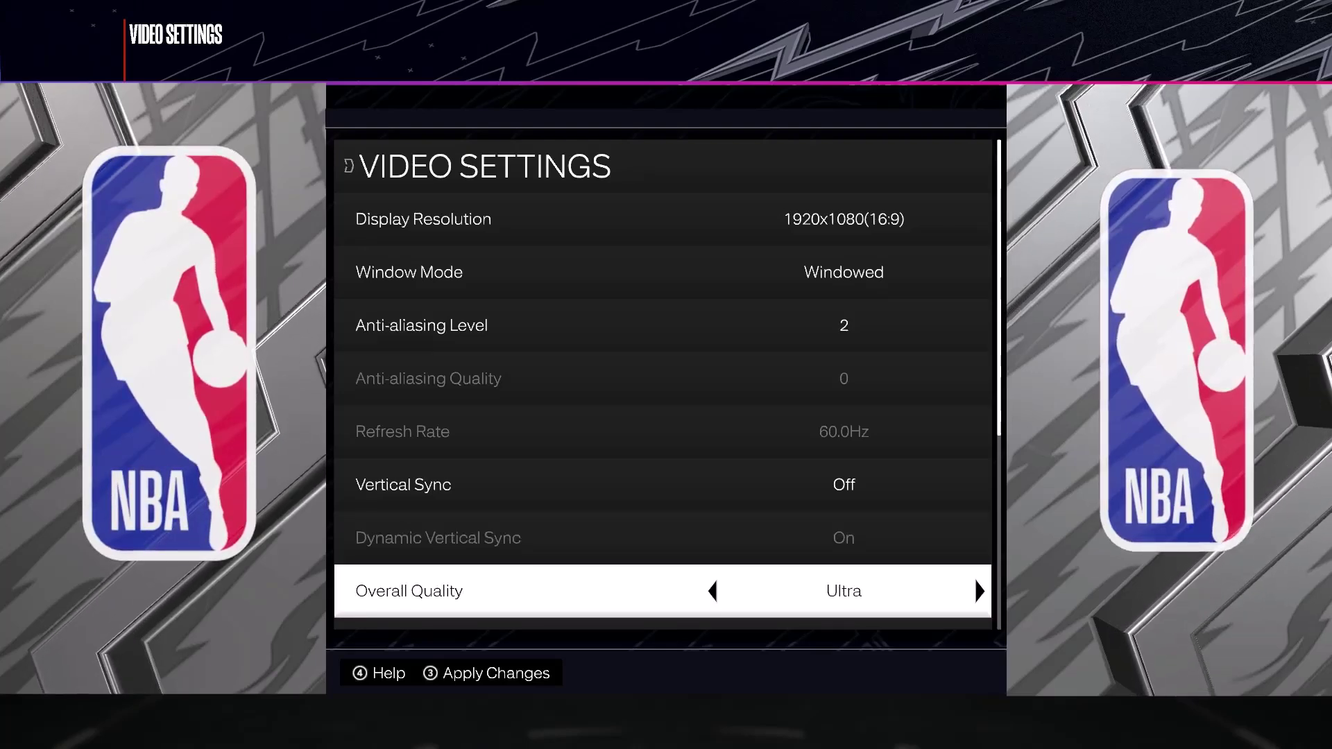
pyautogui.press('Left')
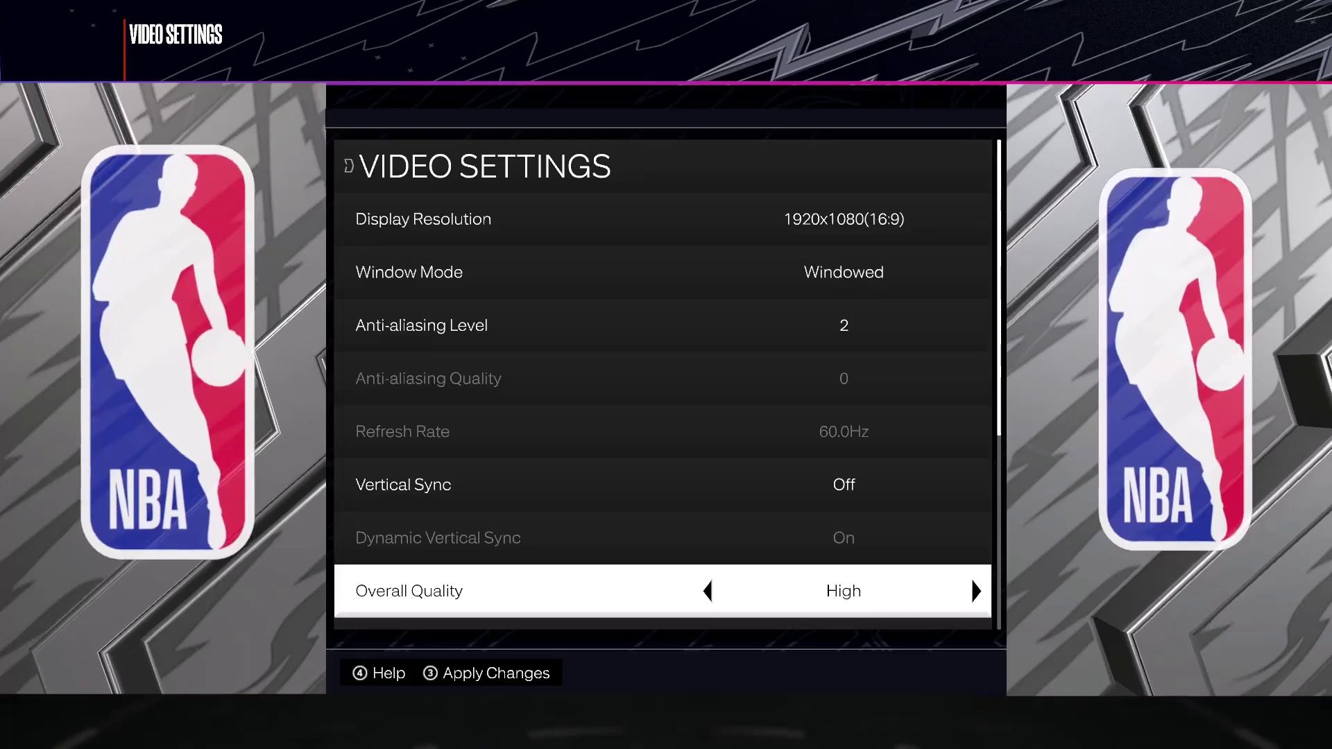
pyautogui.press('Left')
pyautogui.press('Left')
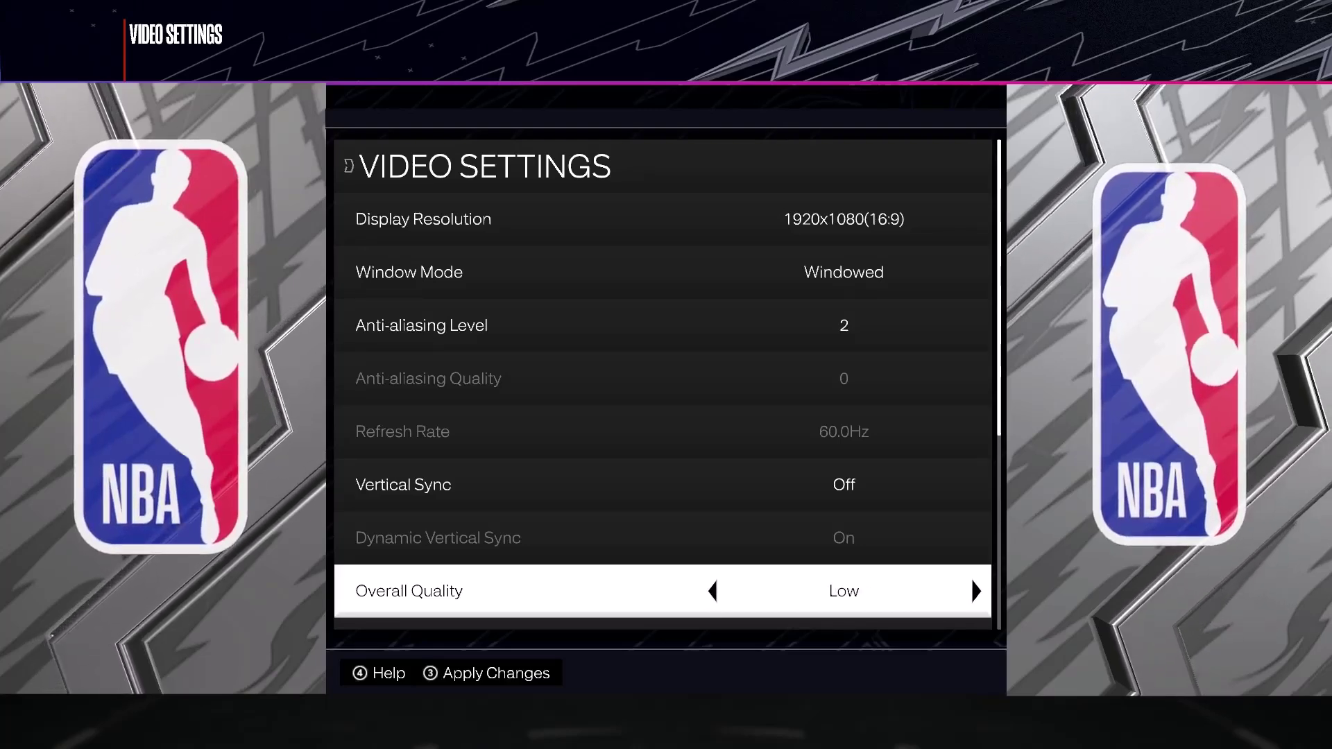
pyautogui.press('Up')
pyautogui.press('Up')
pyautogui.press('Up')
pyautogui.press('Up')
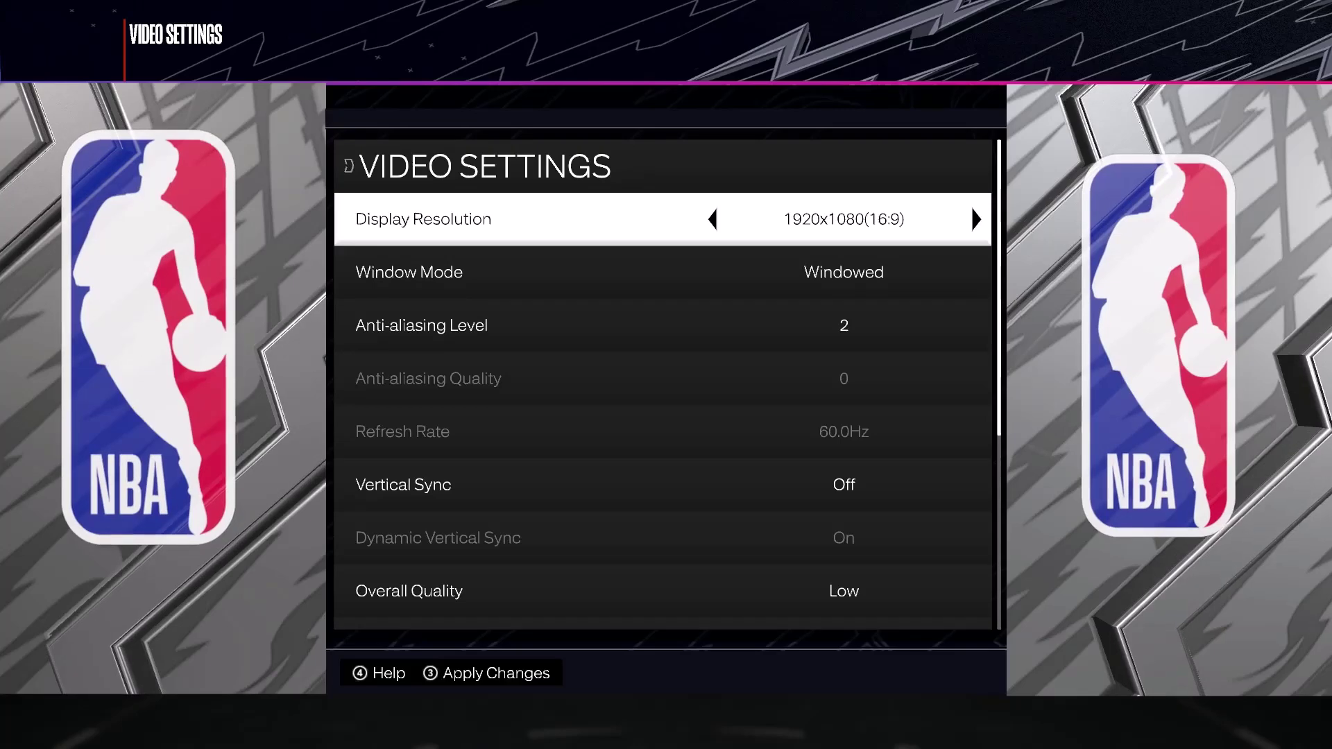
# Lower Display Resolution to 1600x900.
pyautogui.press('Left')
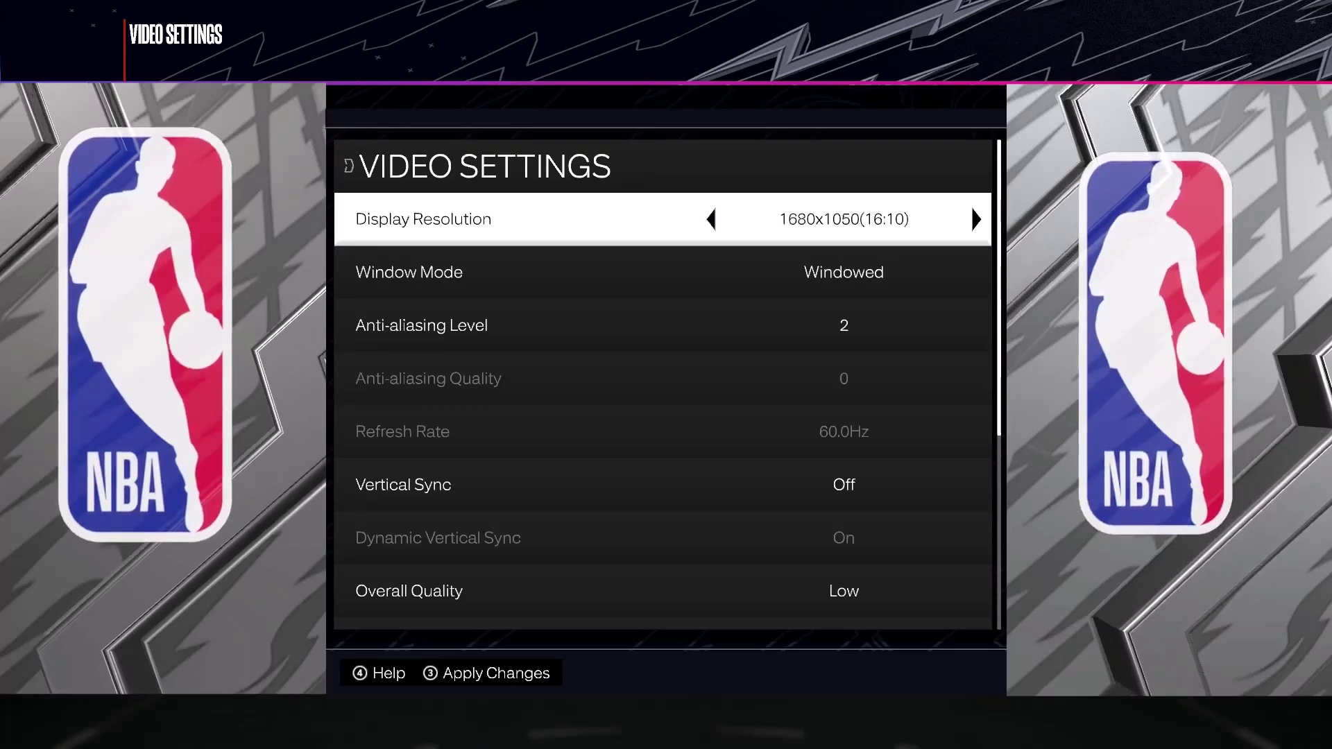
pyautogui.press('Left')
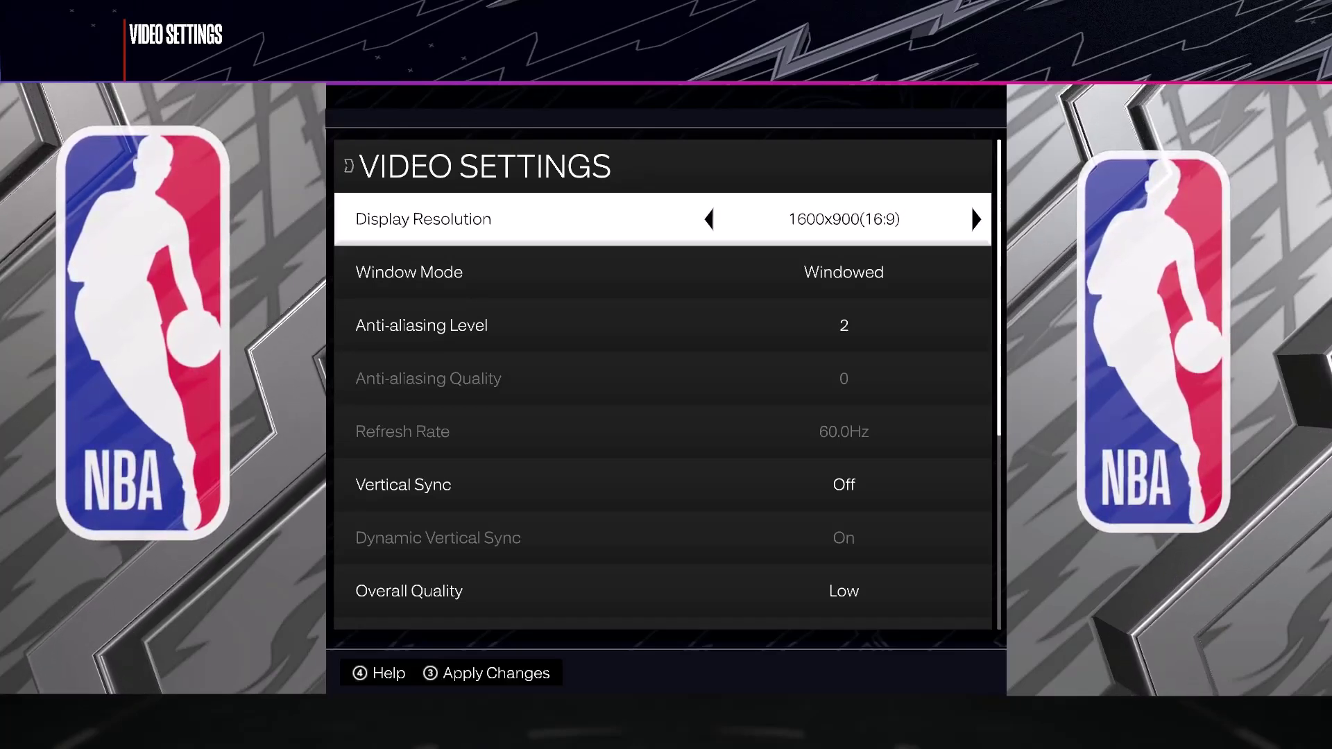
pyautogui.press('Down')
pyautogui.press('Down')
pyautogui.press('Down')
pyautogui.press('Down')
pyautogui.press('Down')
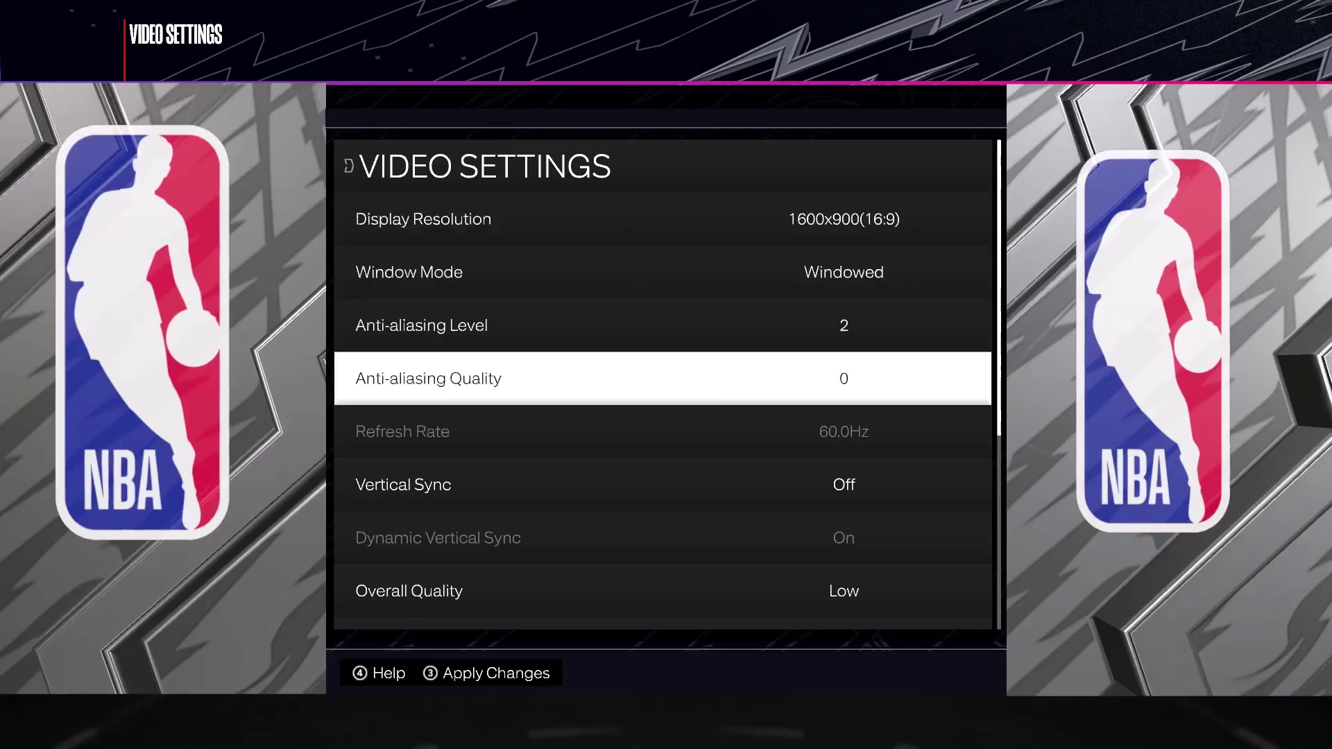
# Check the Advanced Settings help, then review the advanced options down to Shader Preload.
pyautogui.press('Down')
pyautogui.press('Down')
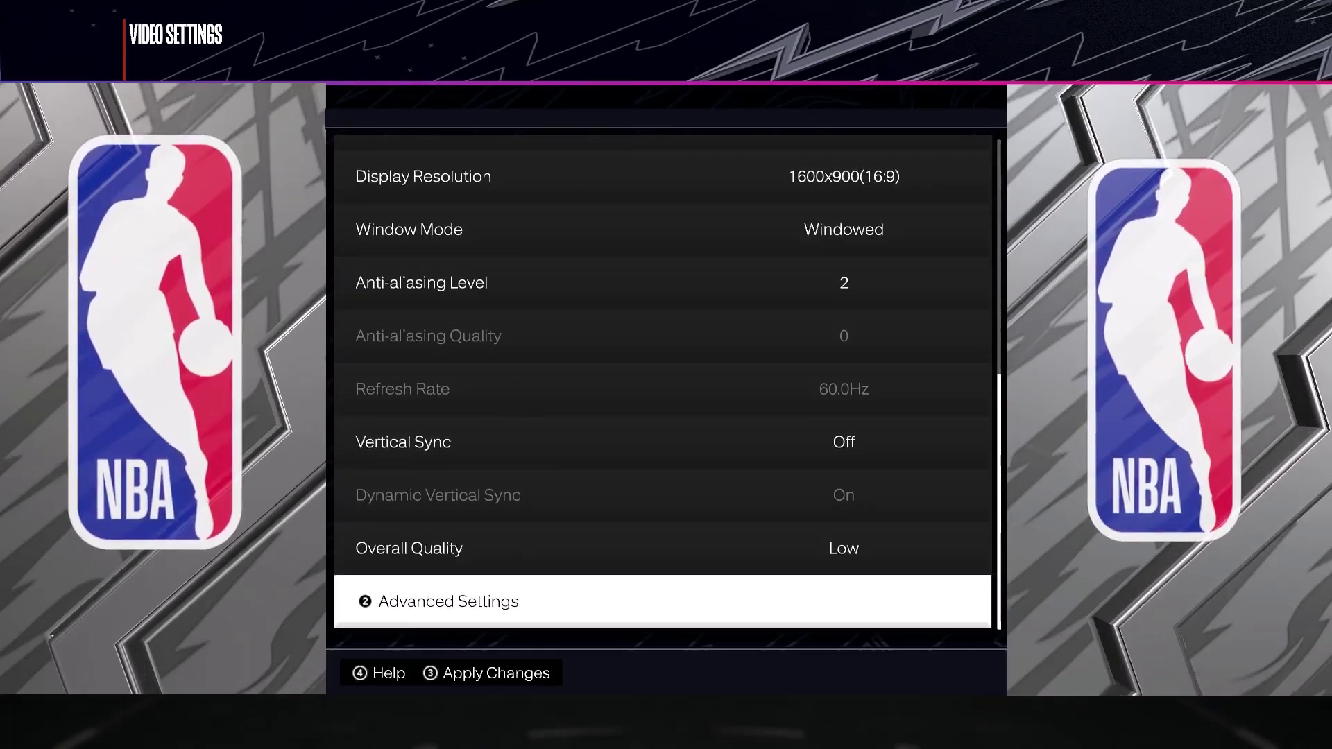
pyautogui.press('4')
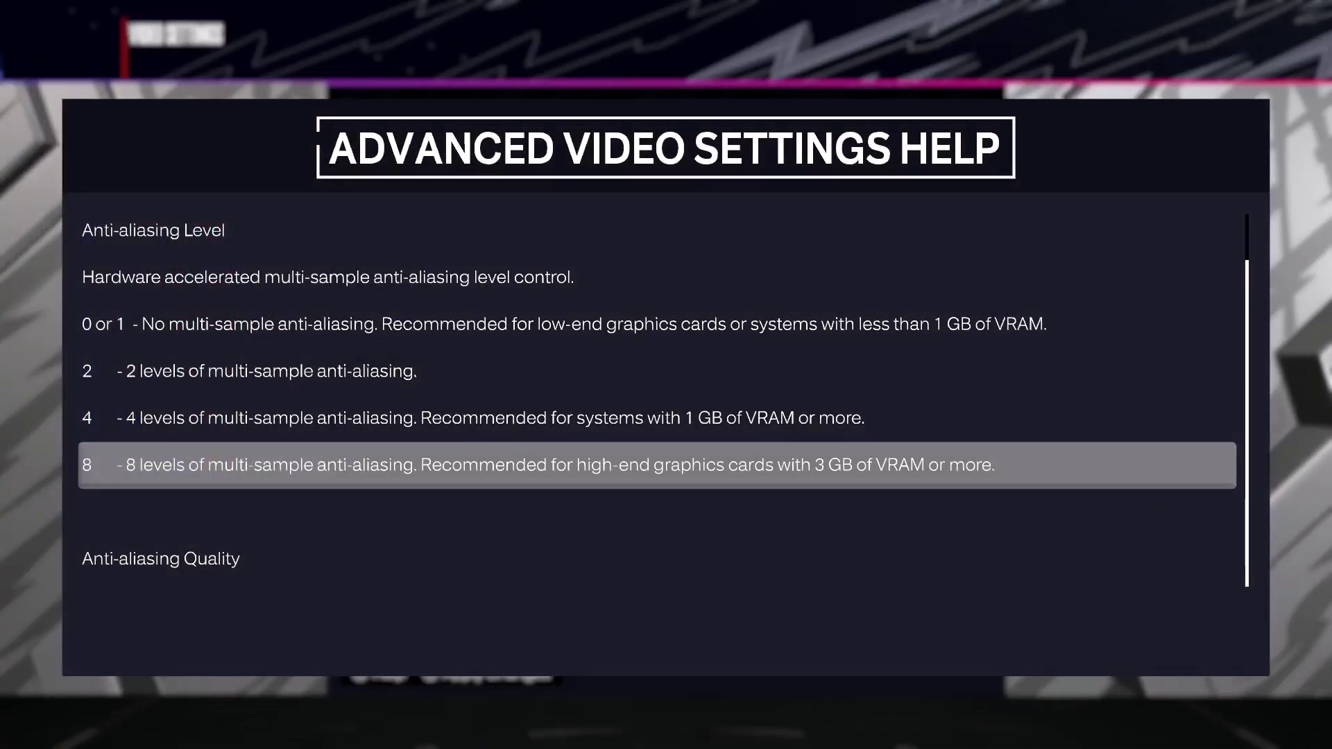
pyautogui.press('Escape')
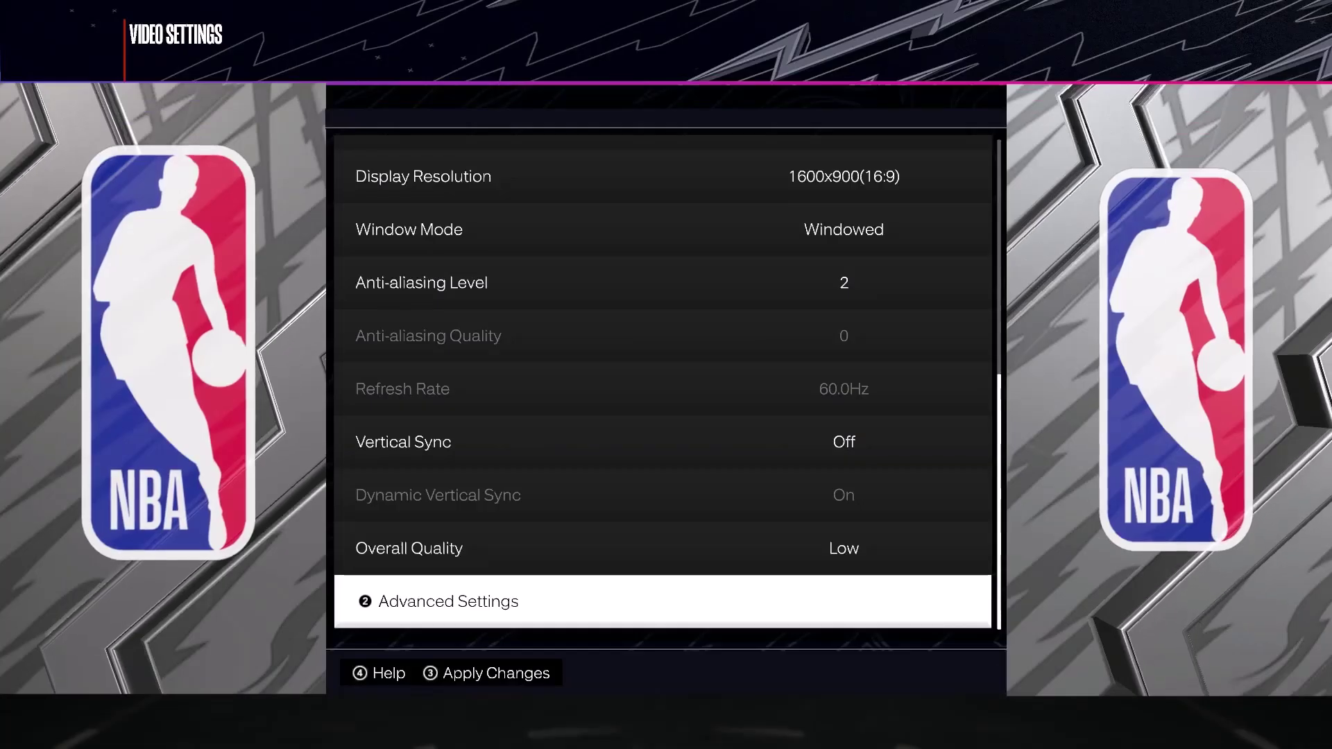
pyautogui.press('Return')
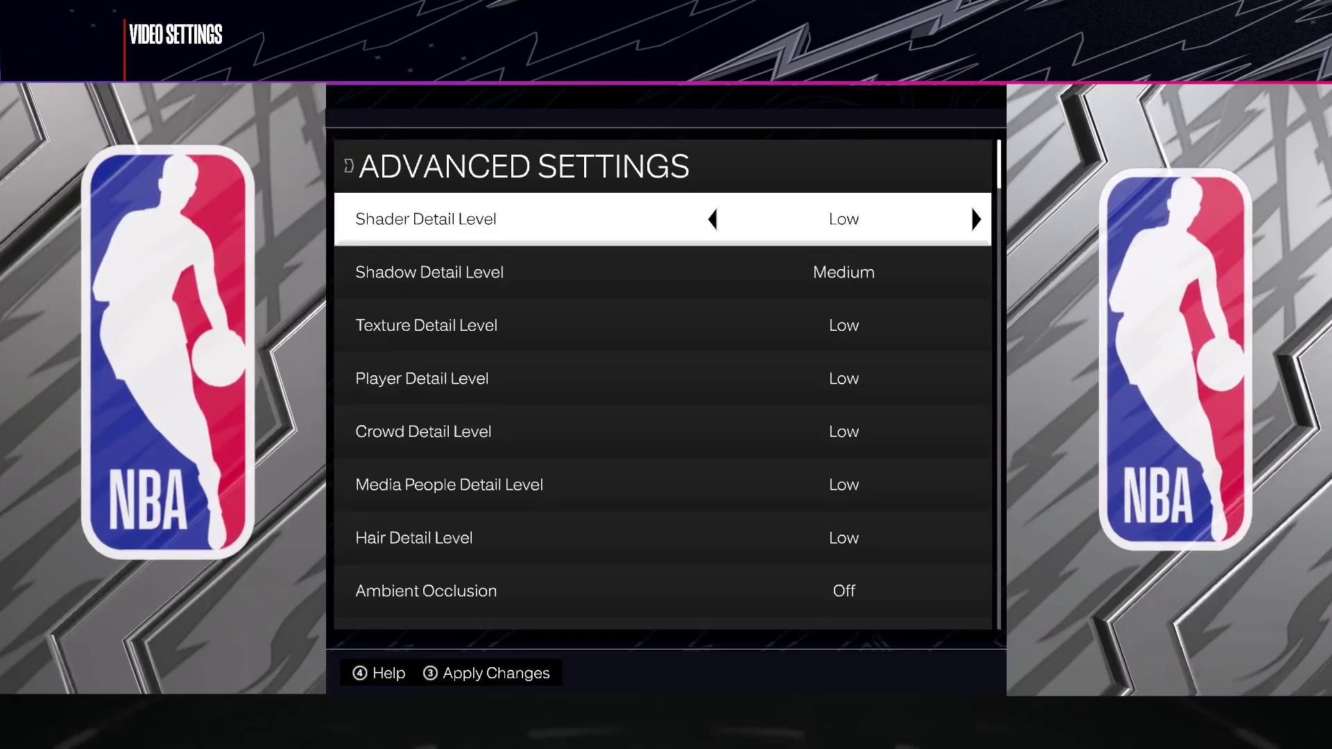
pyautogui.press('Down')
pyautogui.press('Down')
pyautogui.press('Down')
pyautogui.press('Down')
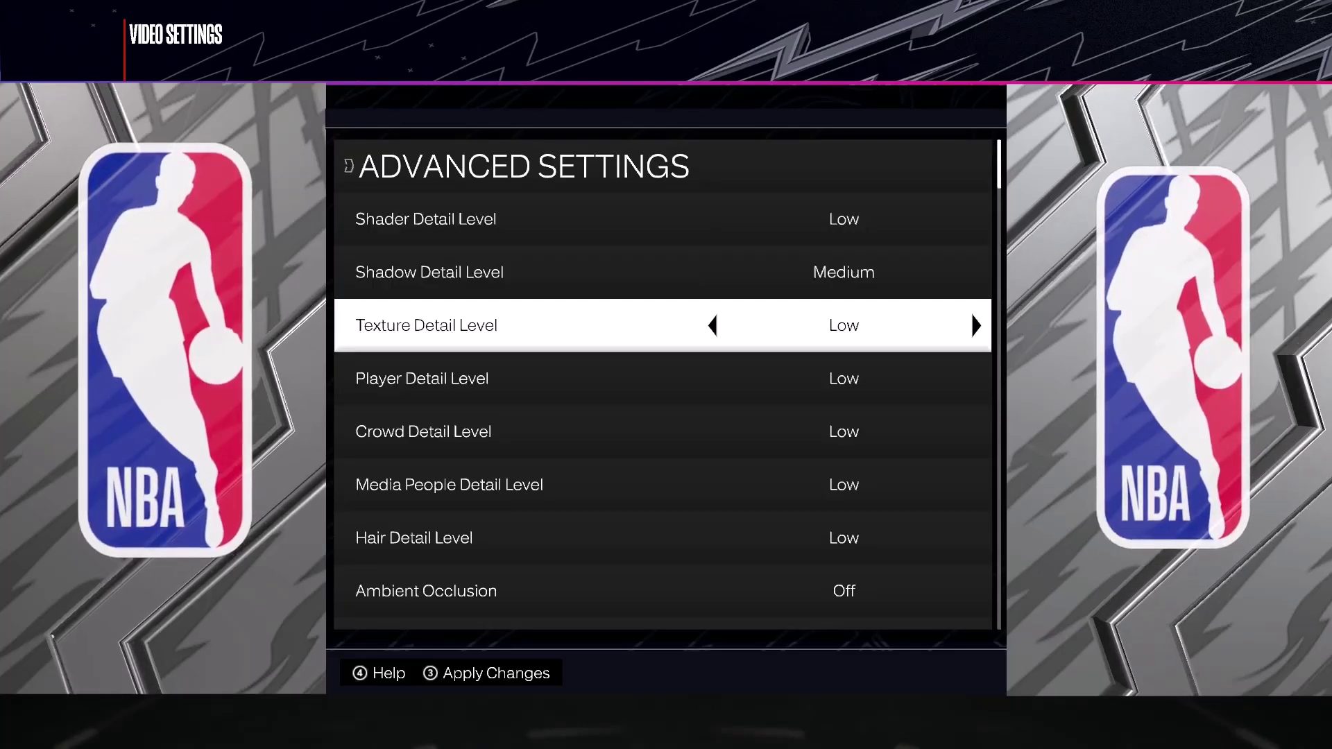
pyautogui.press('Down')
pyautogui.press('Down')
pyautogui.press('Down')
pyautogui.press('Down')
pyautogui.press('Down')
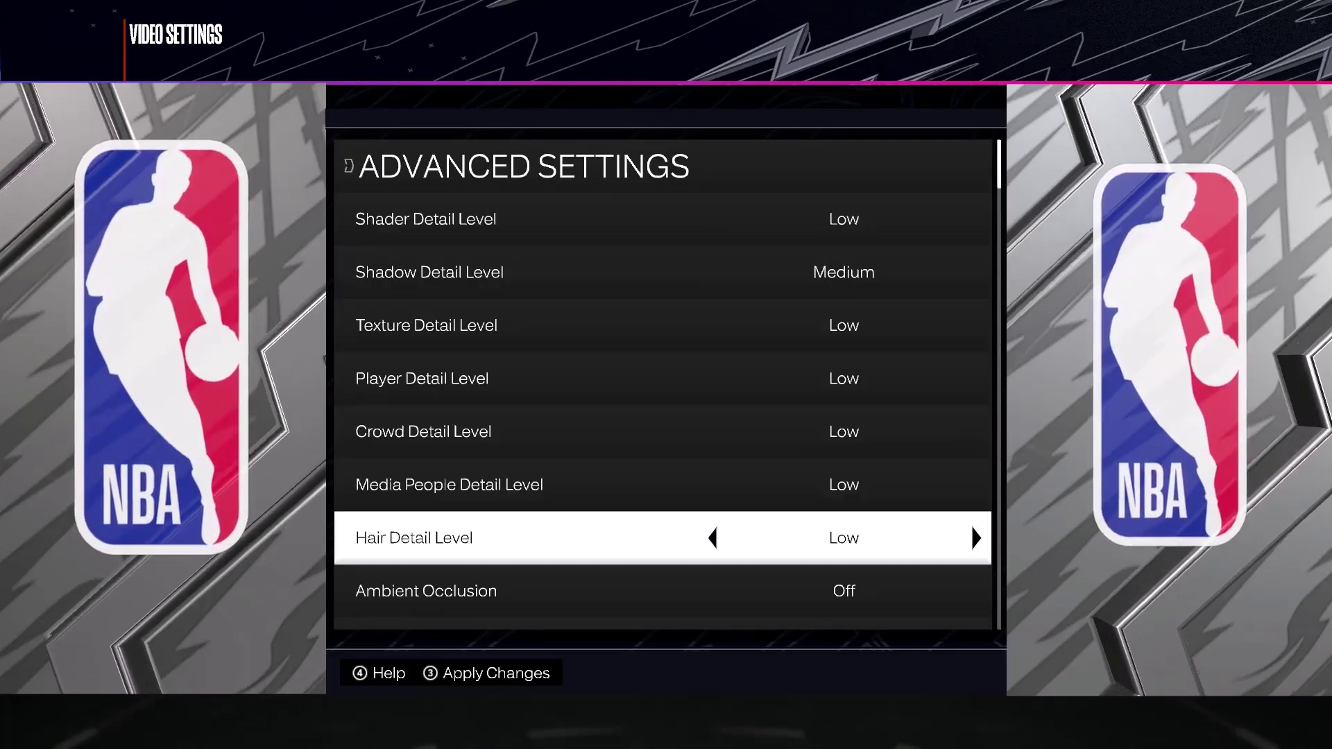
pyautogui.press('Down')
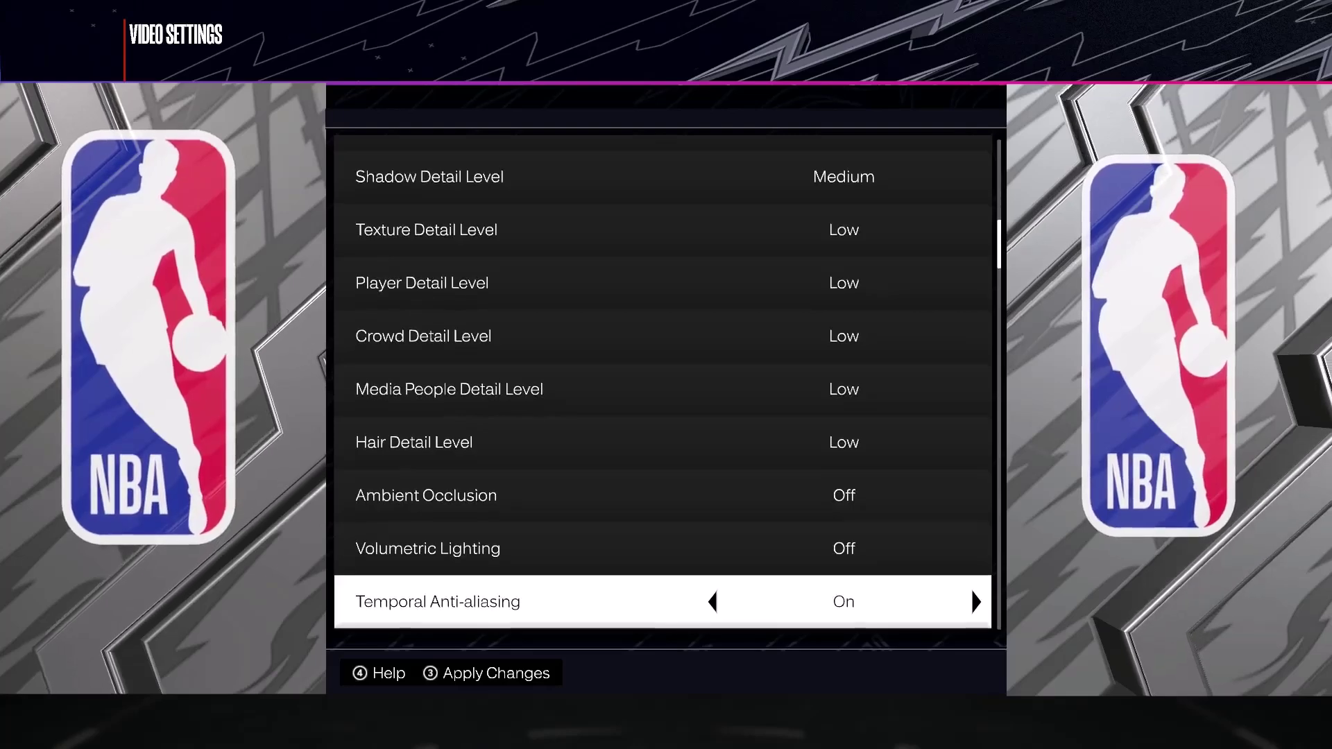
pyautogui.press('Down')
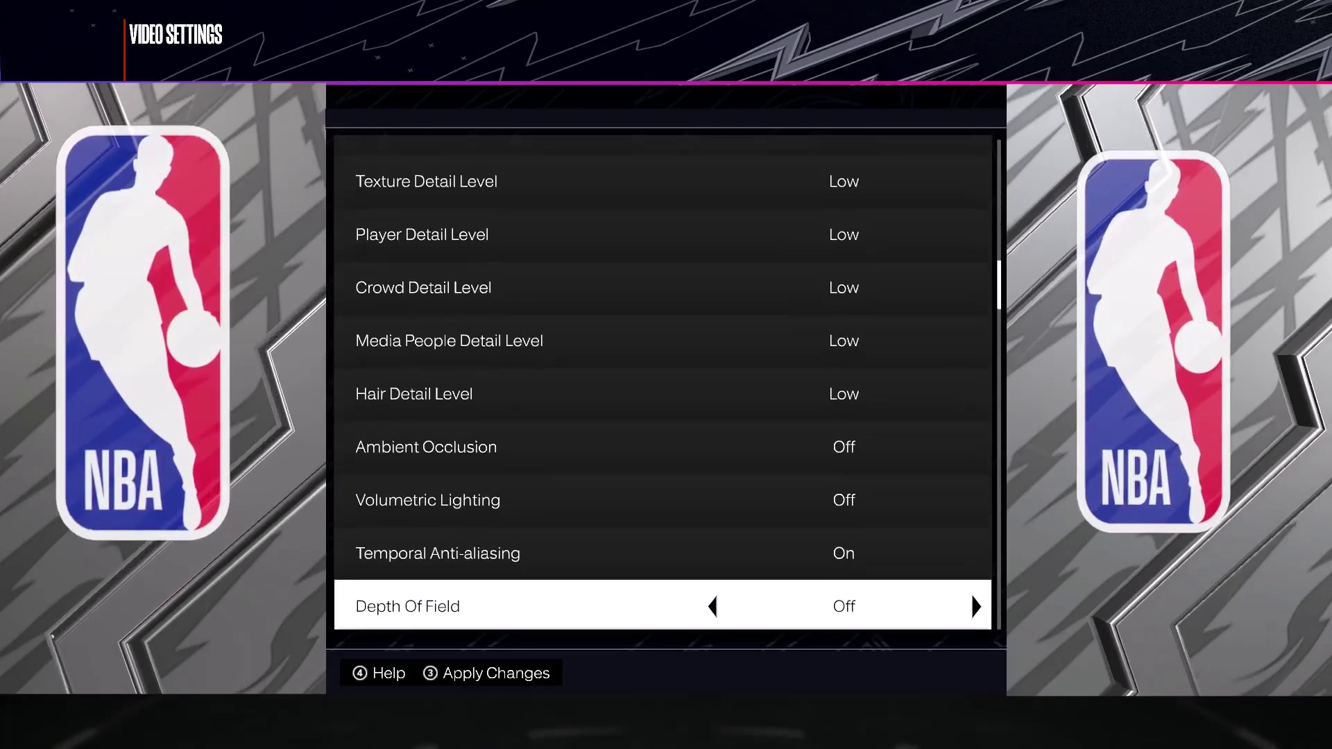
pyautogui.scroll(-4, 663, 382)
pyautogui.scroll(-4, 662, 381)
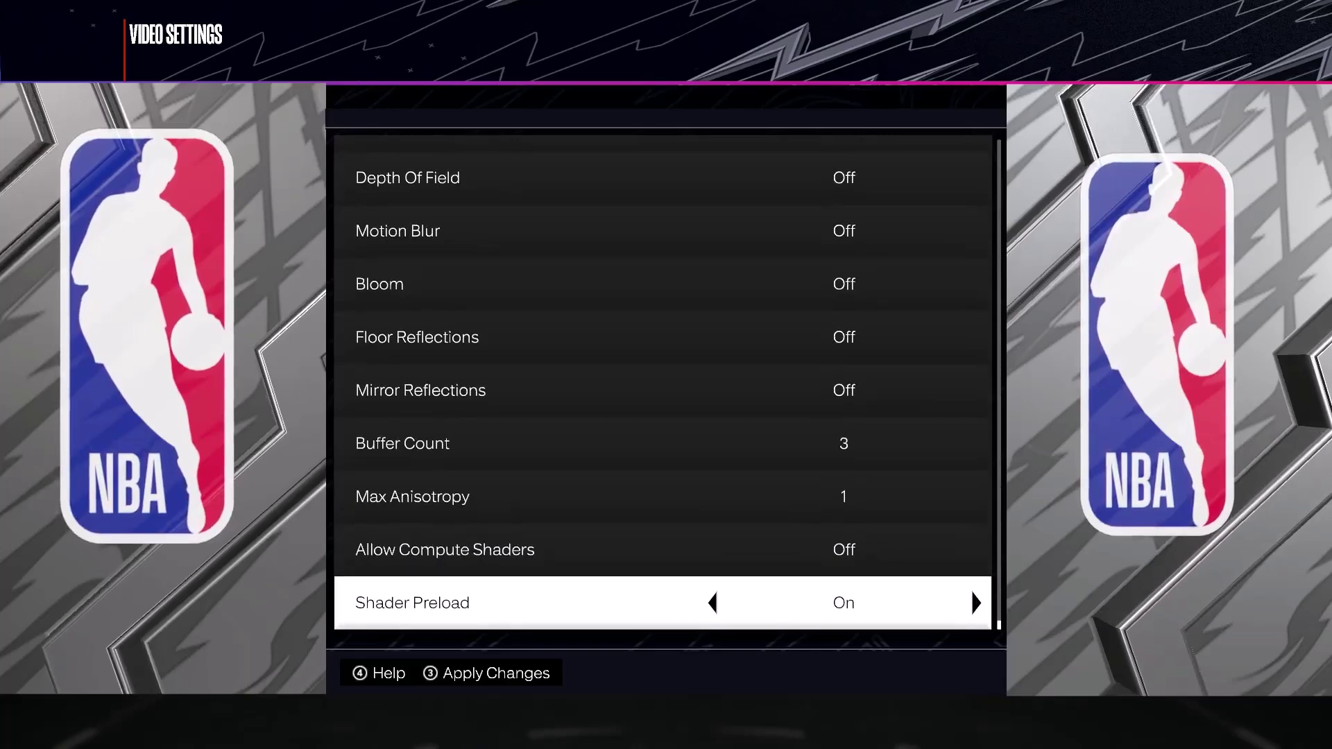
pyautogui.press('Down')
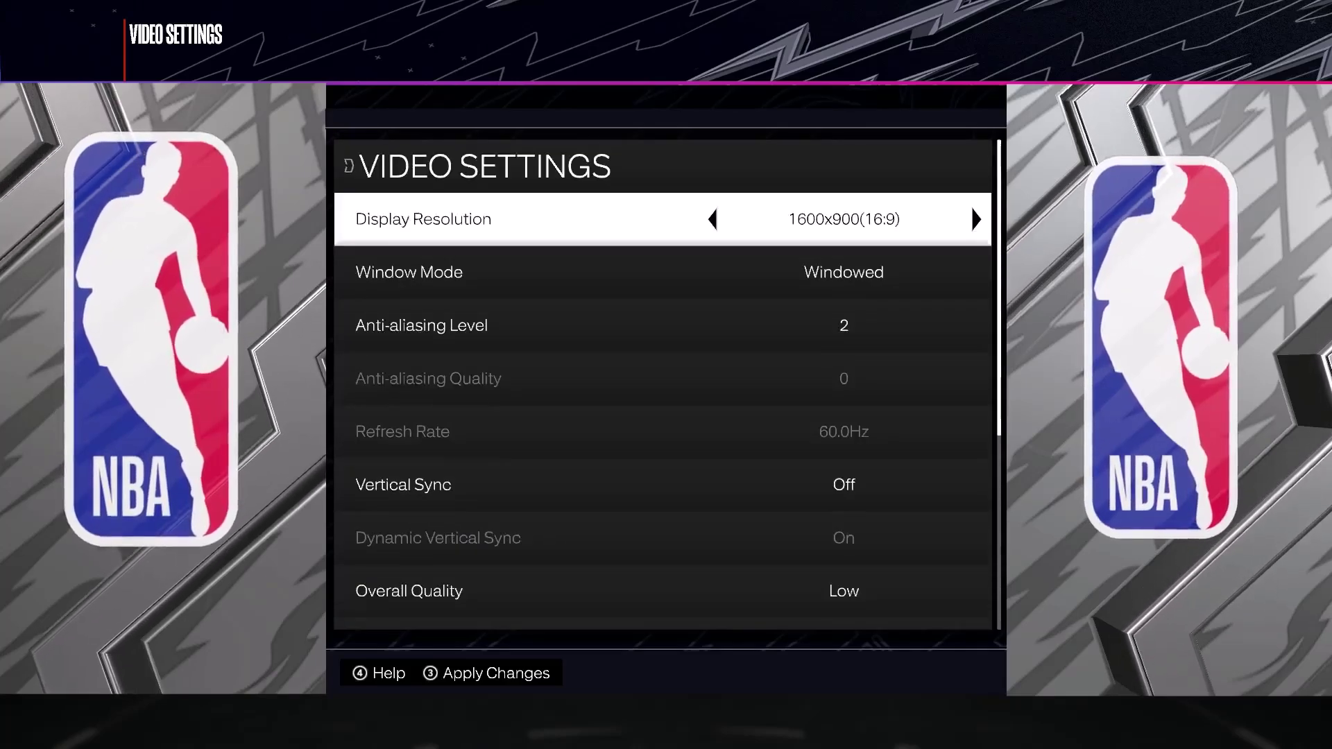
# Apply the video changes, proceed with V-Sync off, and keep the new windowed display settings.
pyautogui.press('3')
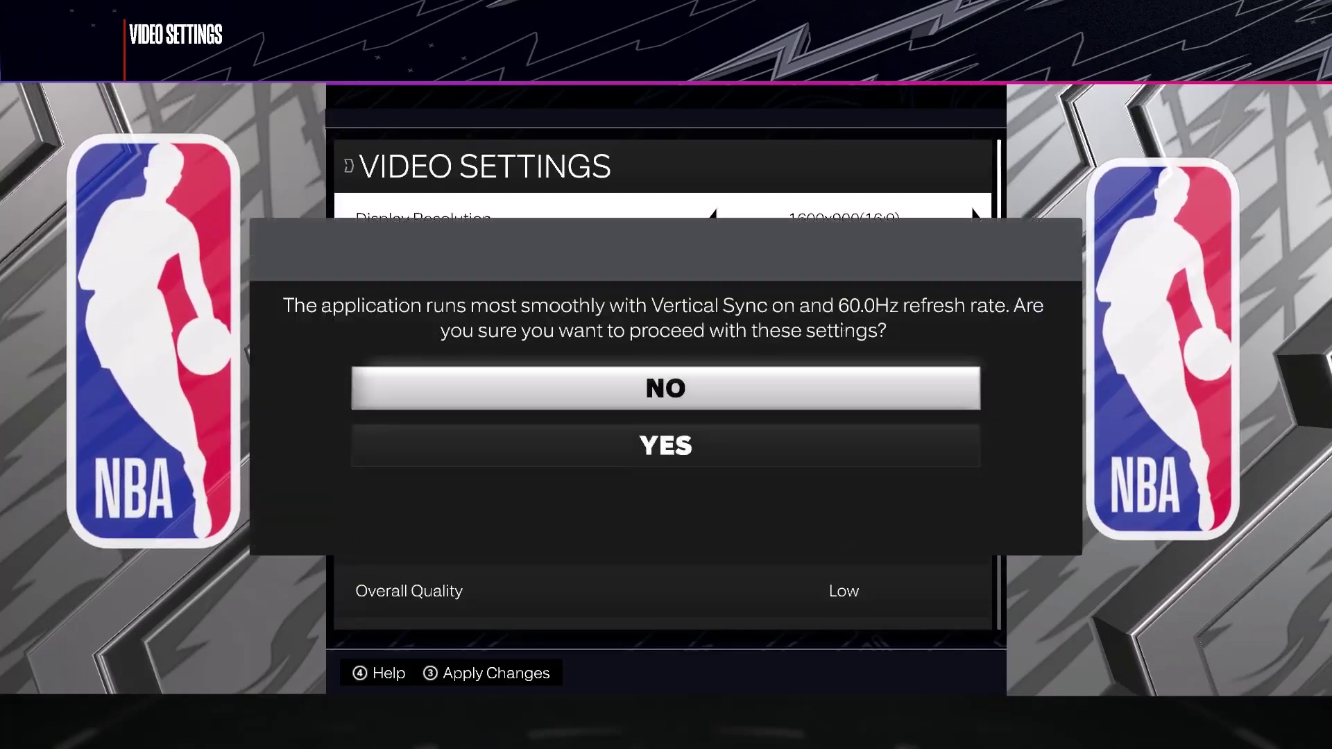
pyautogui.press('Down')
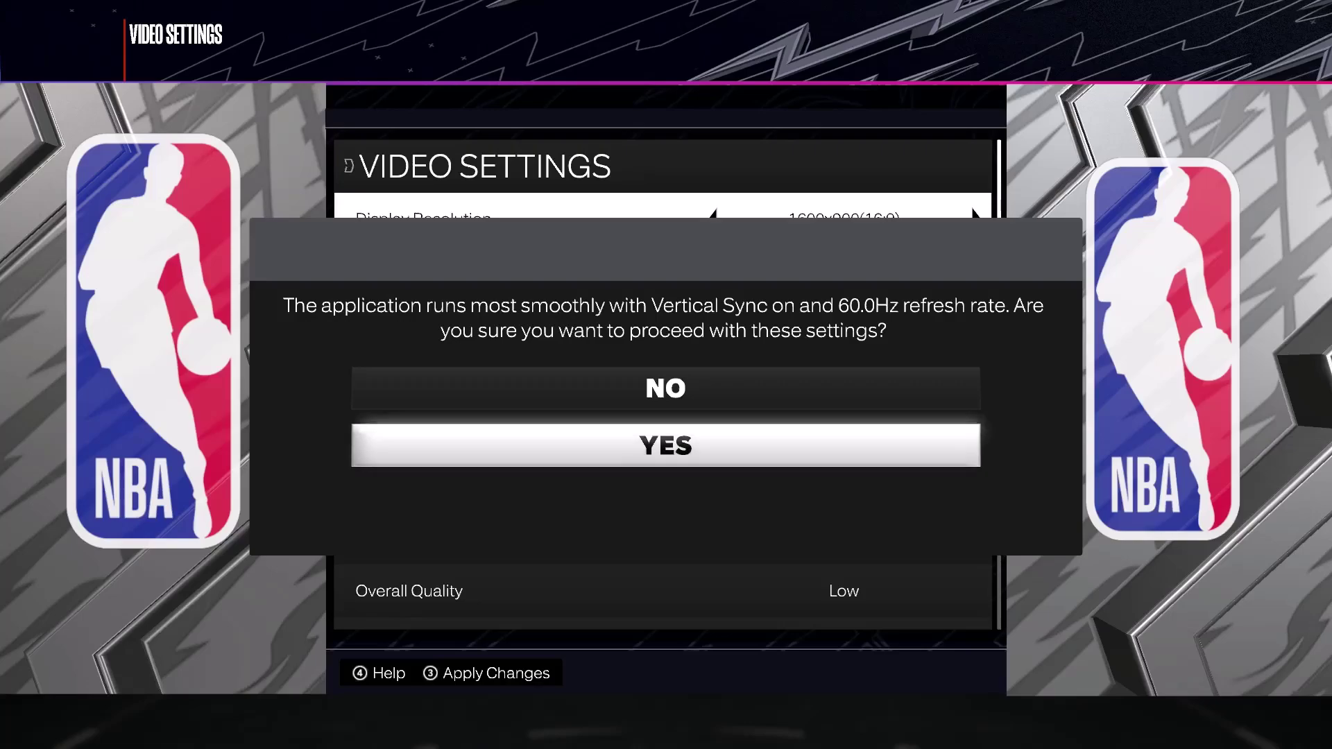
pyautogui.press('Return')
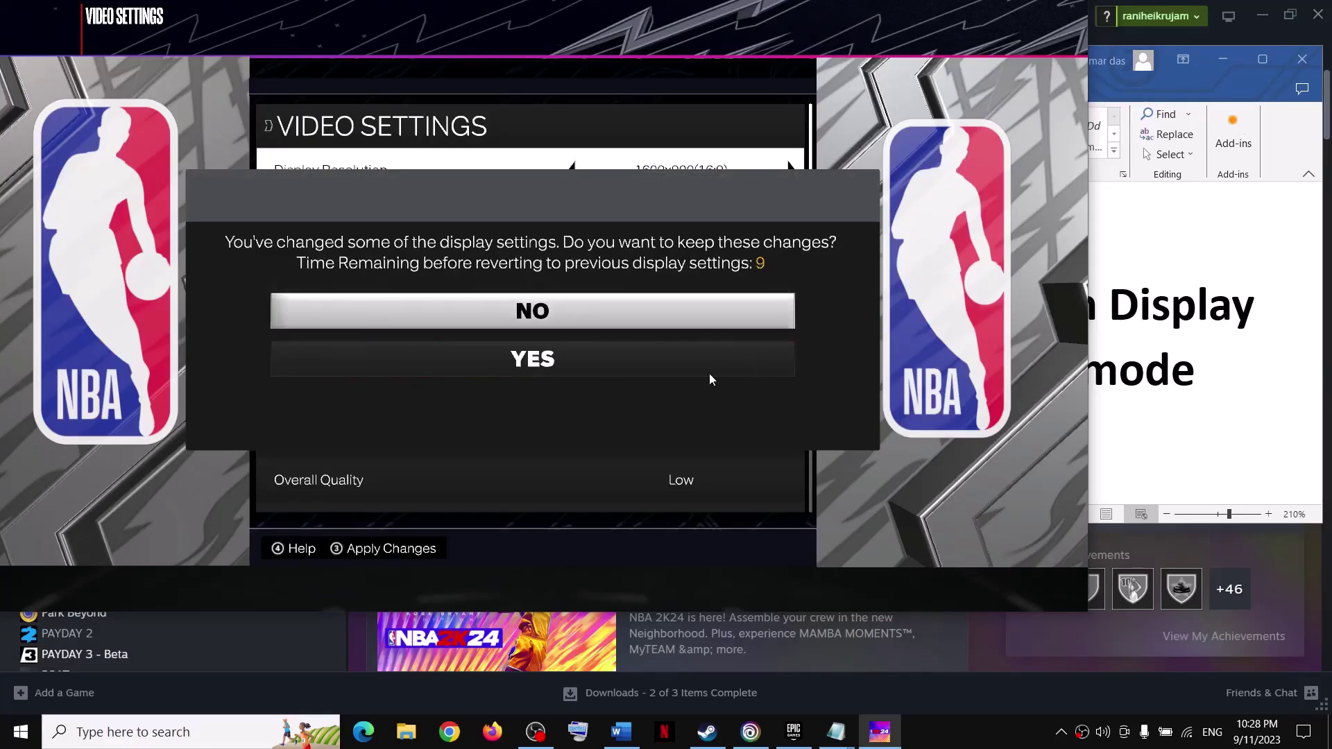
pyautogui.click(626, 360)
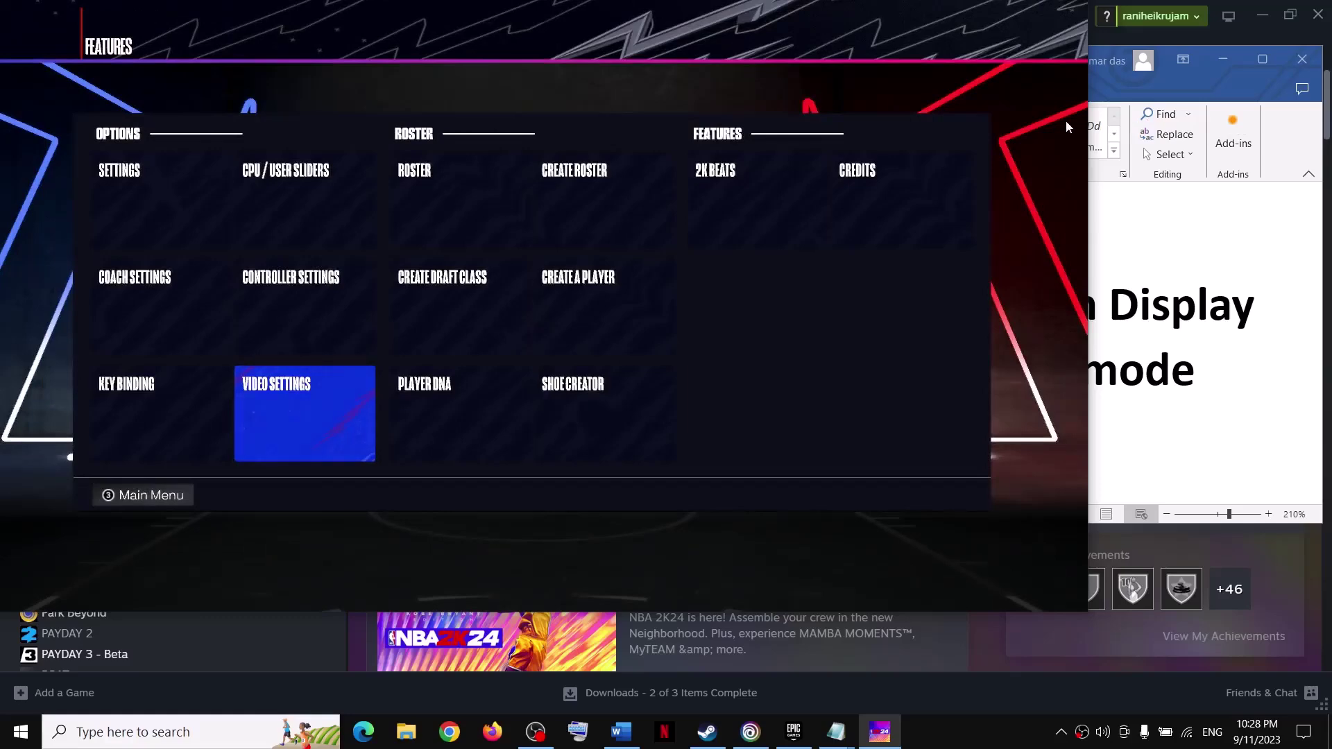
# Highlight 'Press Alt+ Enter' in Step 3 of the guide, then quit NBA 2K24.
pyautogui.rightClick(879, 729)
pyautogui.press('Escape')
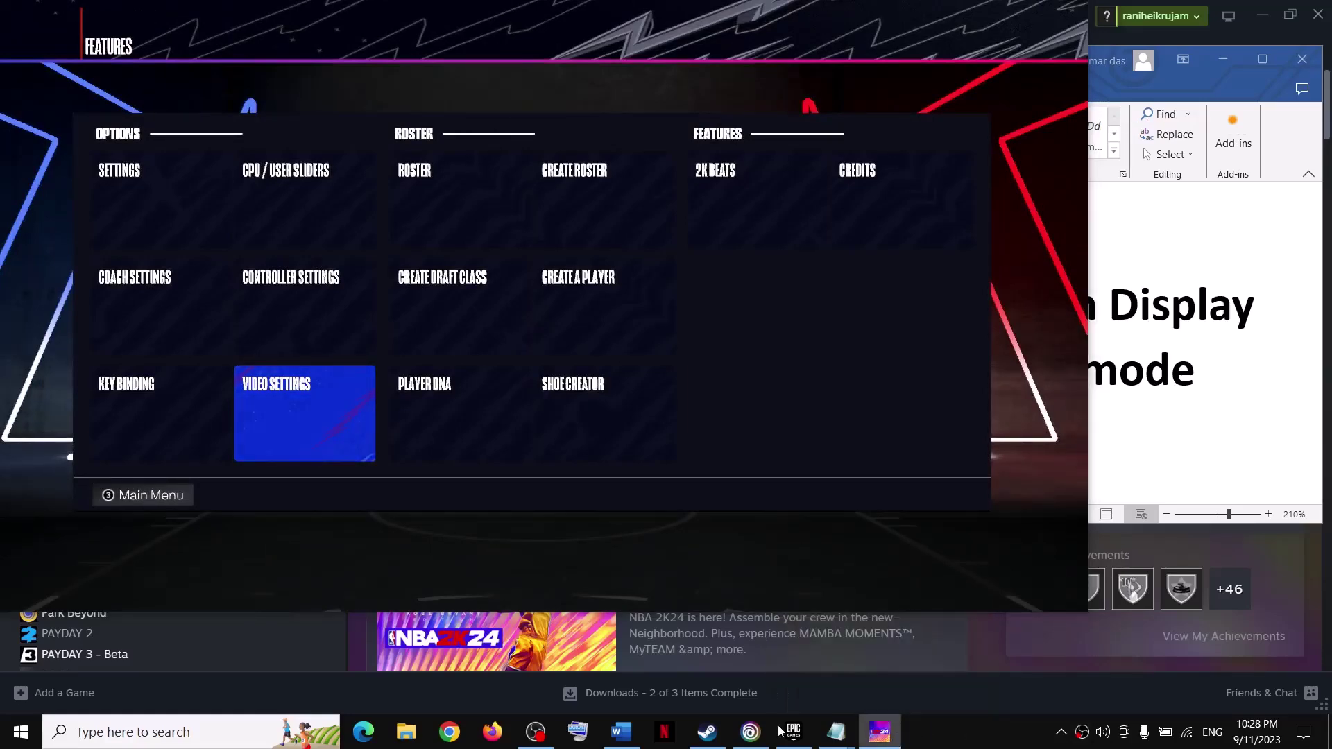
pyautogui.click(621, 732)
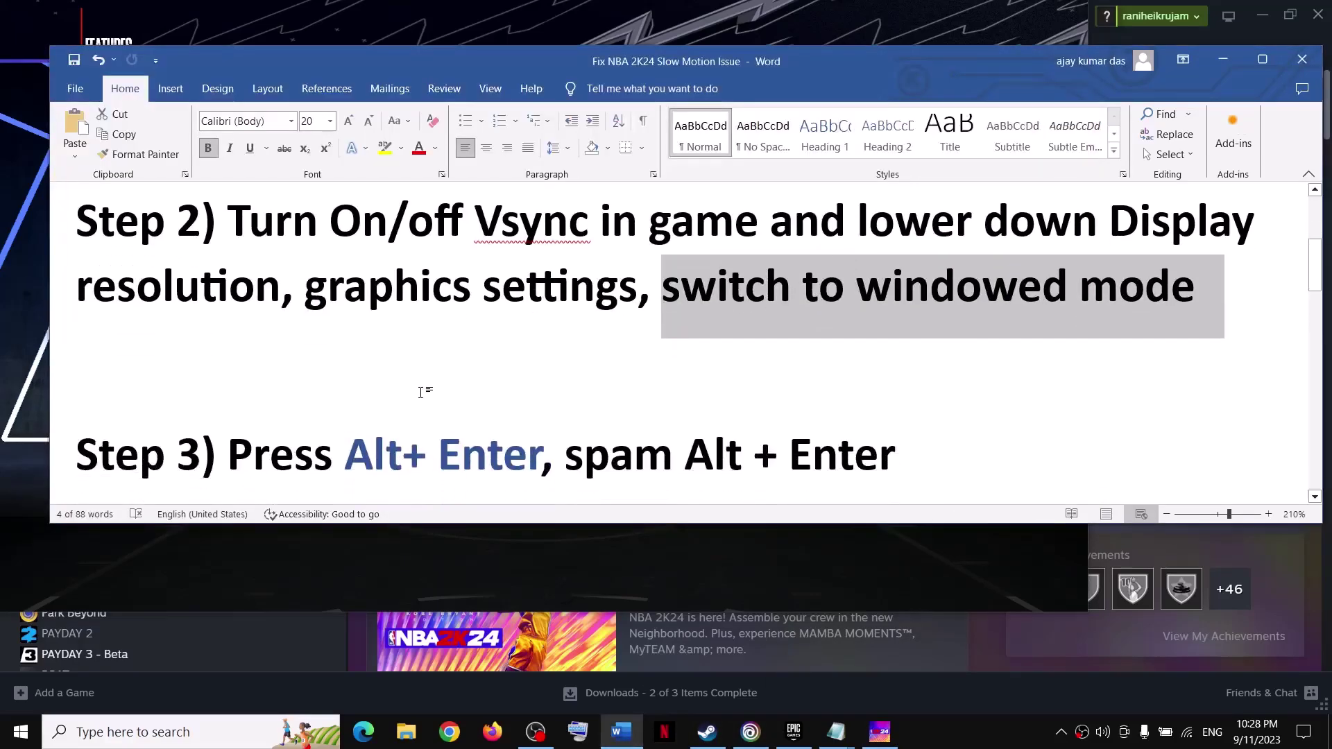
pyautogui.scroll(-1, 422, 393)
pyautogui.moveTo(262, 372); pyautogui.dragTo(541, 376)
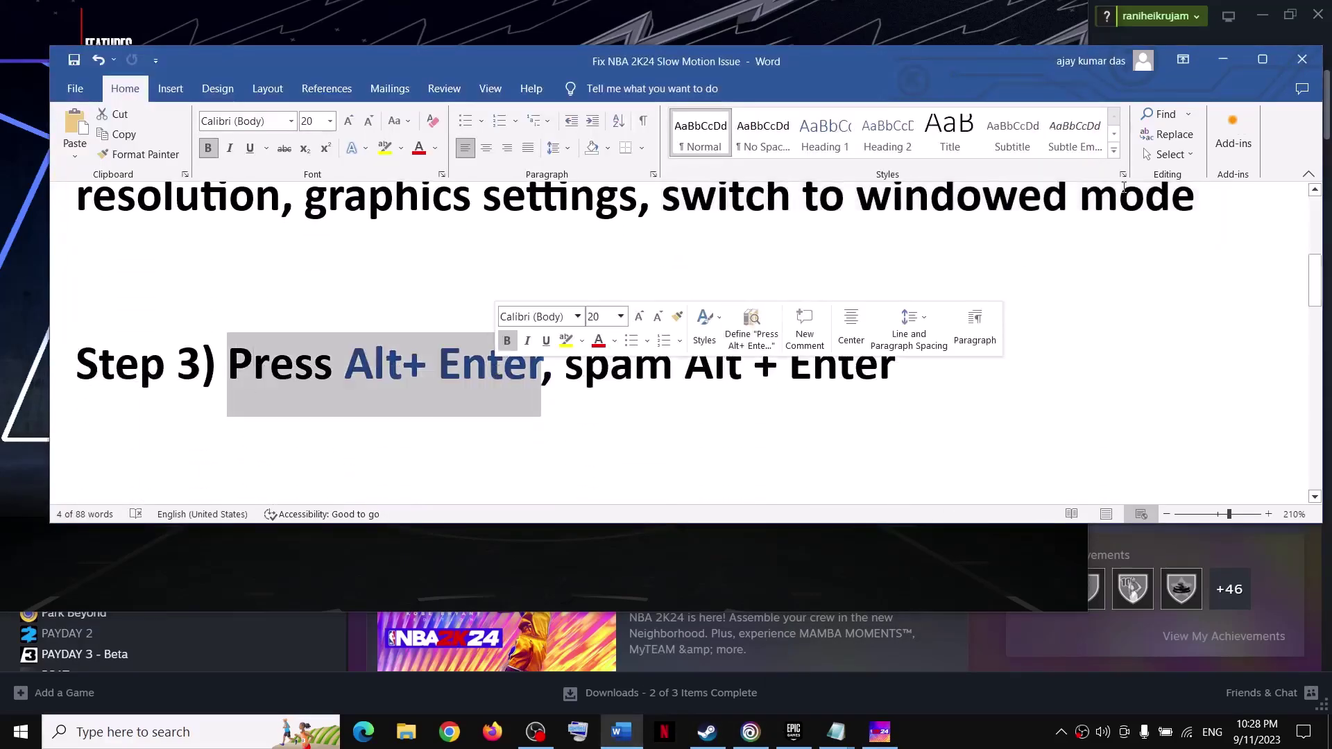
pyautogui.click(1222, 61)
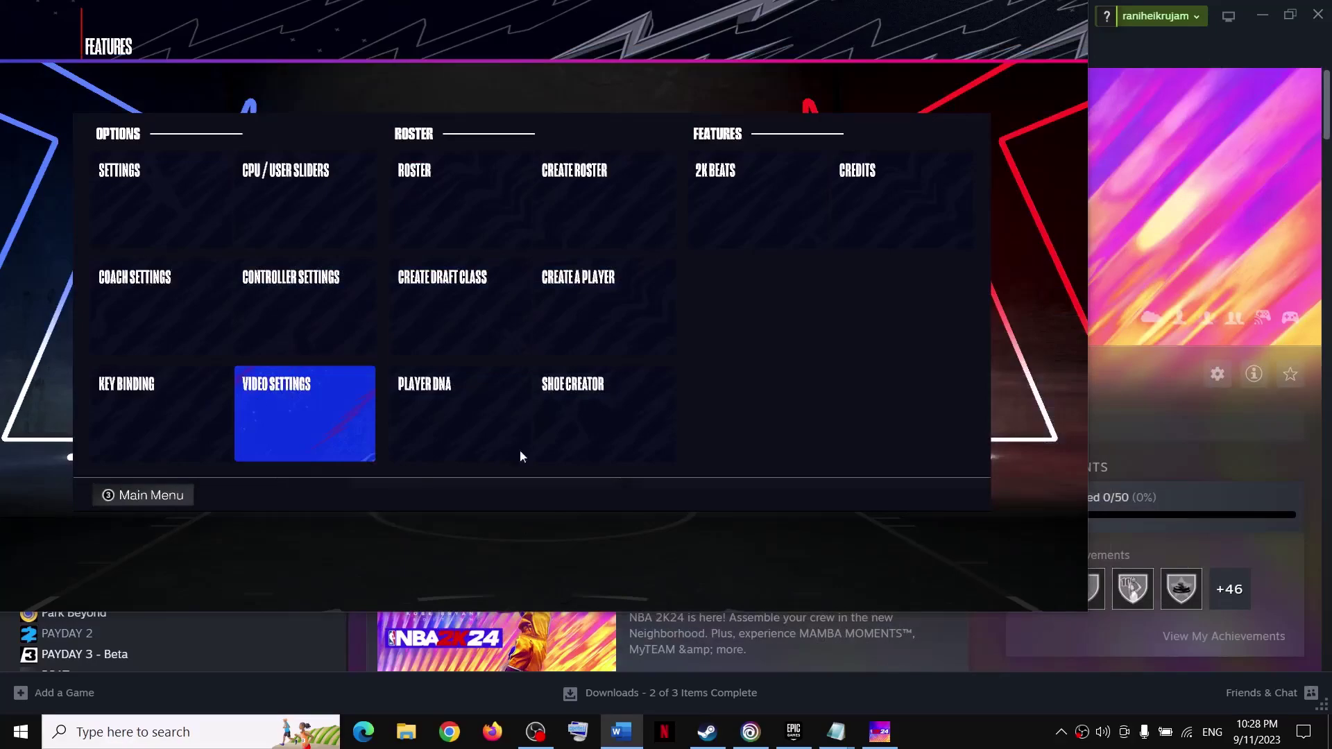
pyautogui.hotkey('alt', 'Return')
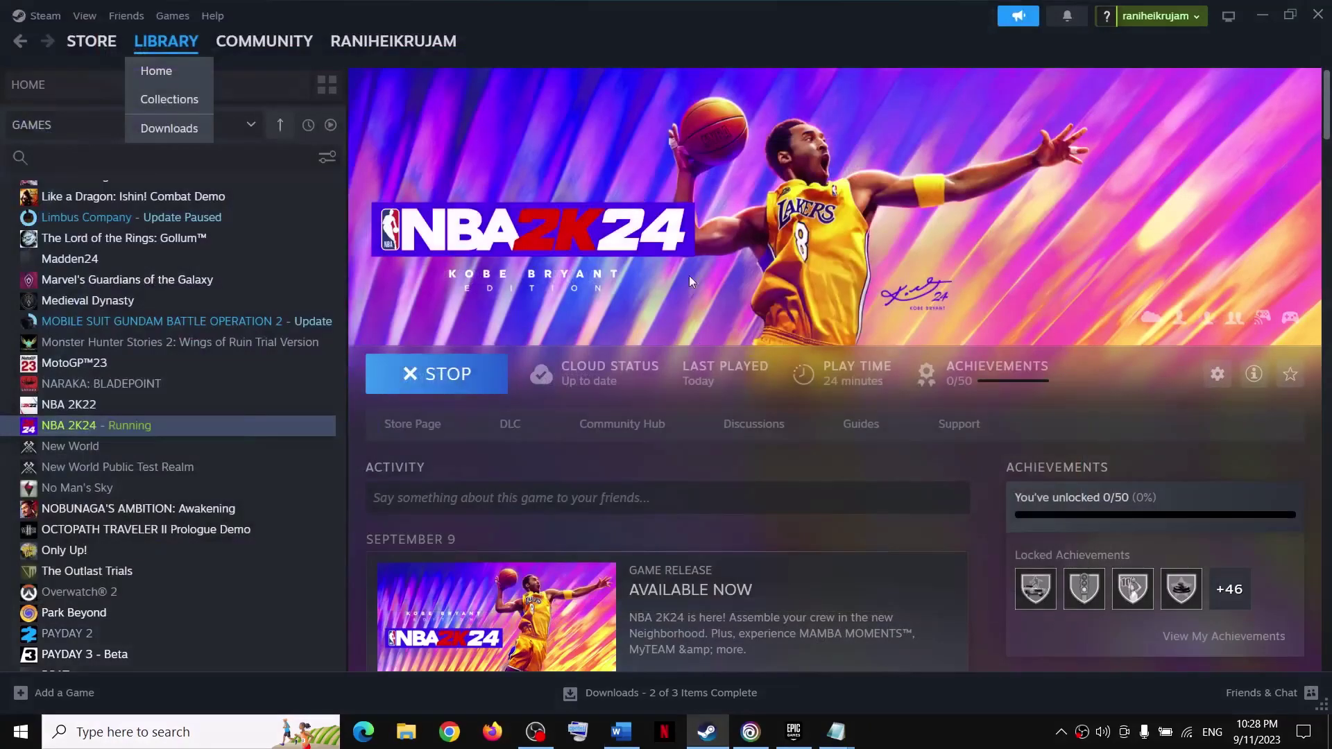
# Highlight the Step 3 Alt+ Enter and Step 4 native-resolution text, then launch Windows Settings.
pyautogui.click(621, 732)
pyautogui.click(357, 360)
pyautogui.moveTo(357, 360); pyautogui.dragTo(603, 369)
pyautogui.scroll(-3, 370, 455)
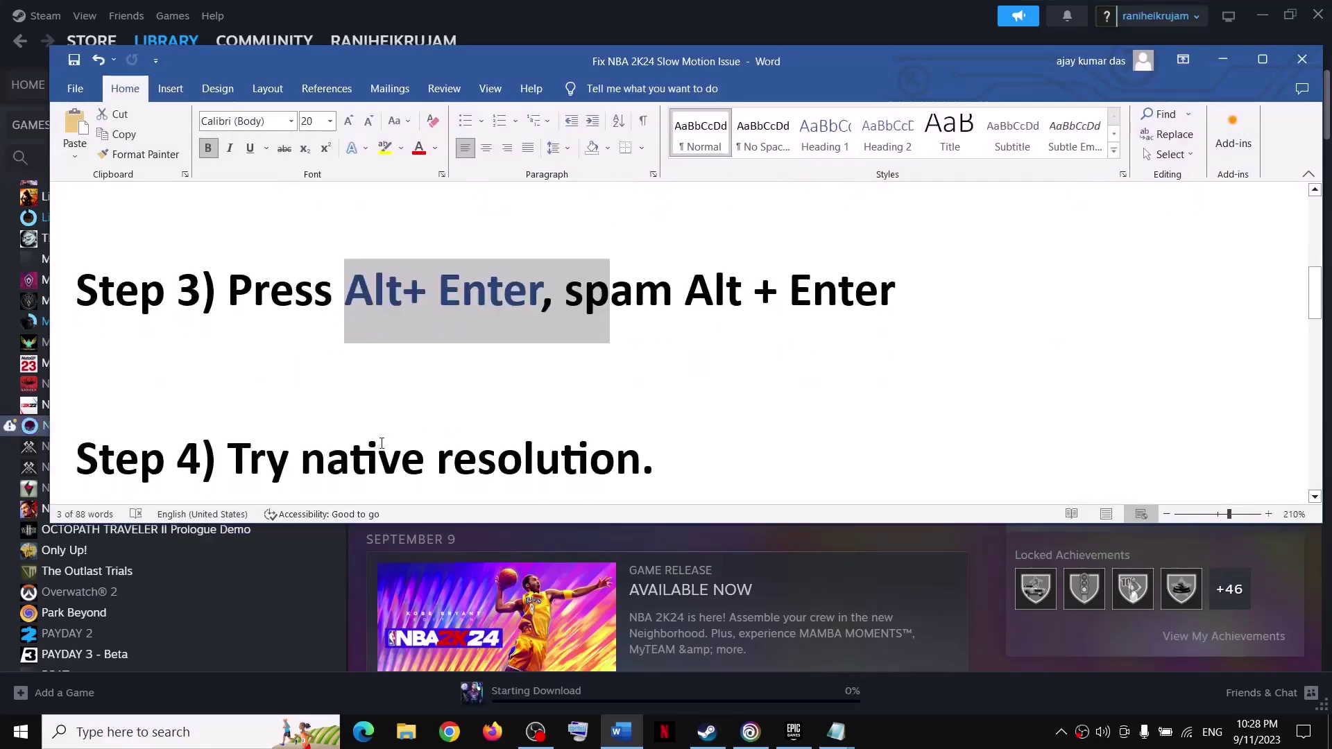
pyautogui.moveTo(229, 359); pyautogui.dragTo(535, 361)
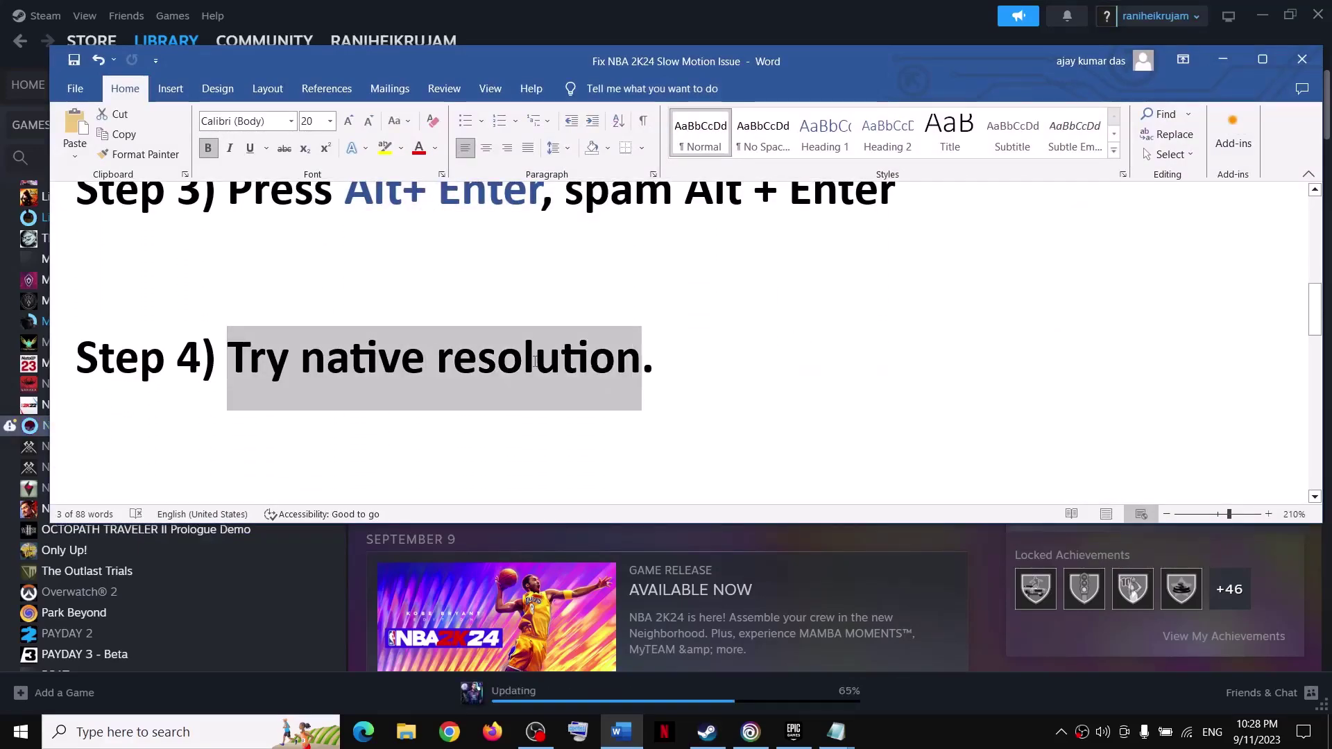
pyautogui.click(686, 400)
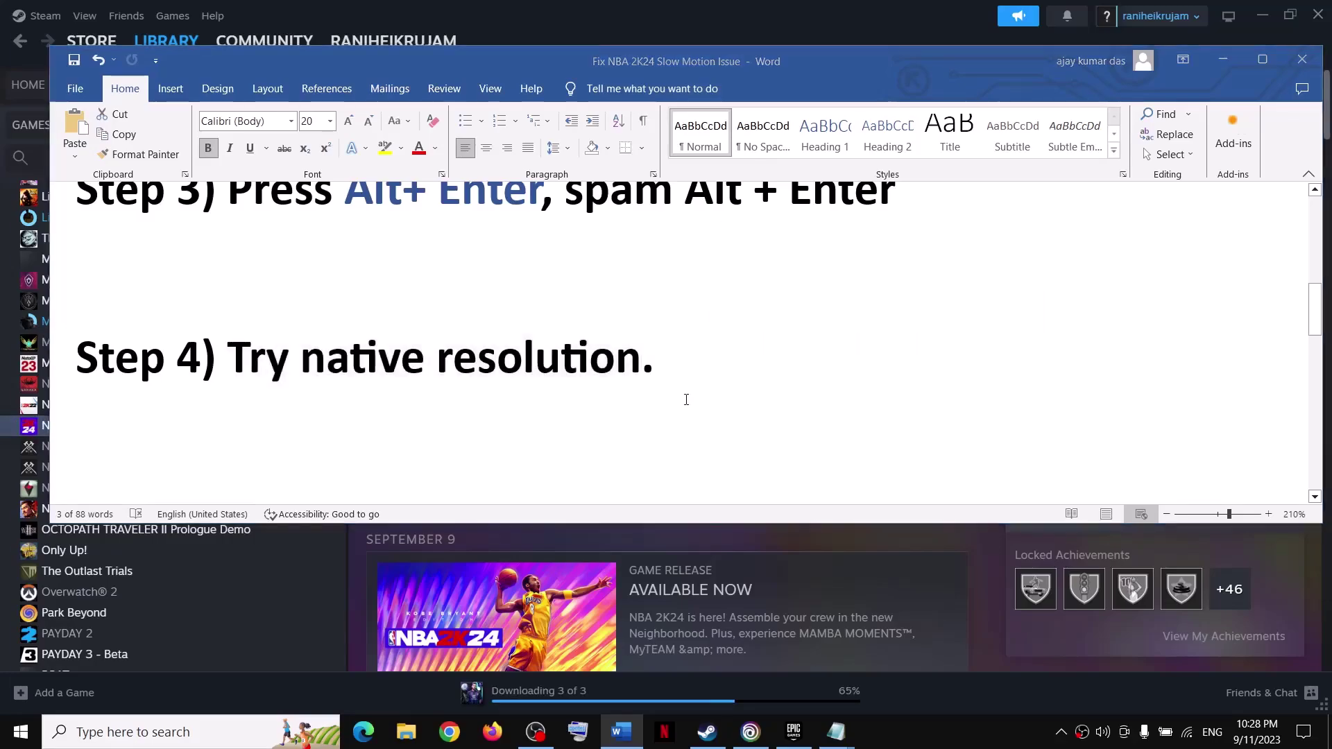
pyautogui.press('super+i')
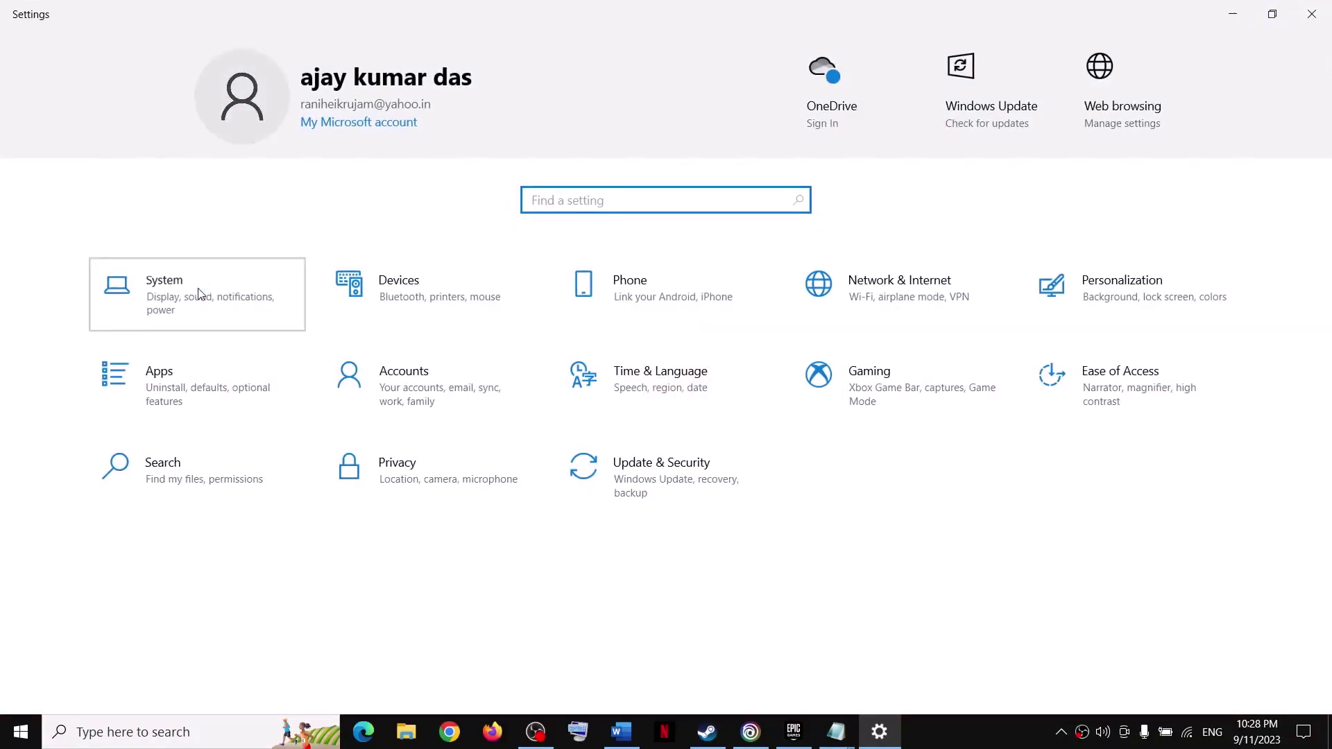
# Keep the Windows display resolution at 1920 × 1080 (Recommended) and close Settings.
pyautogui.click(200, 295)
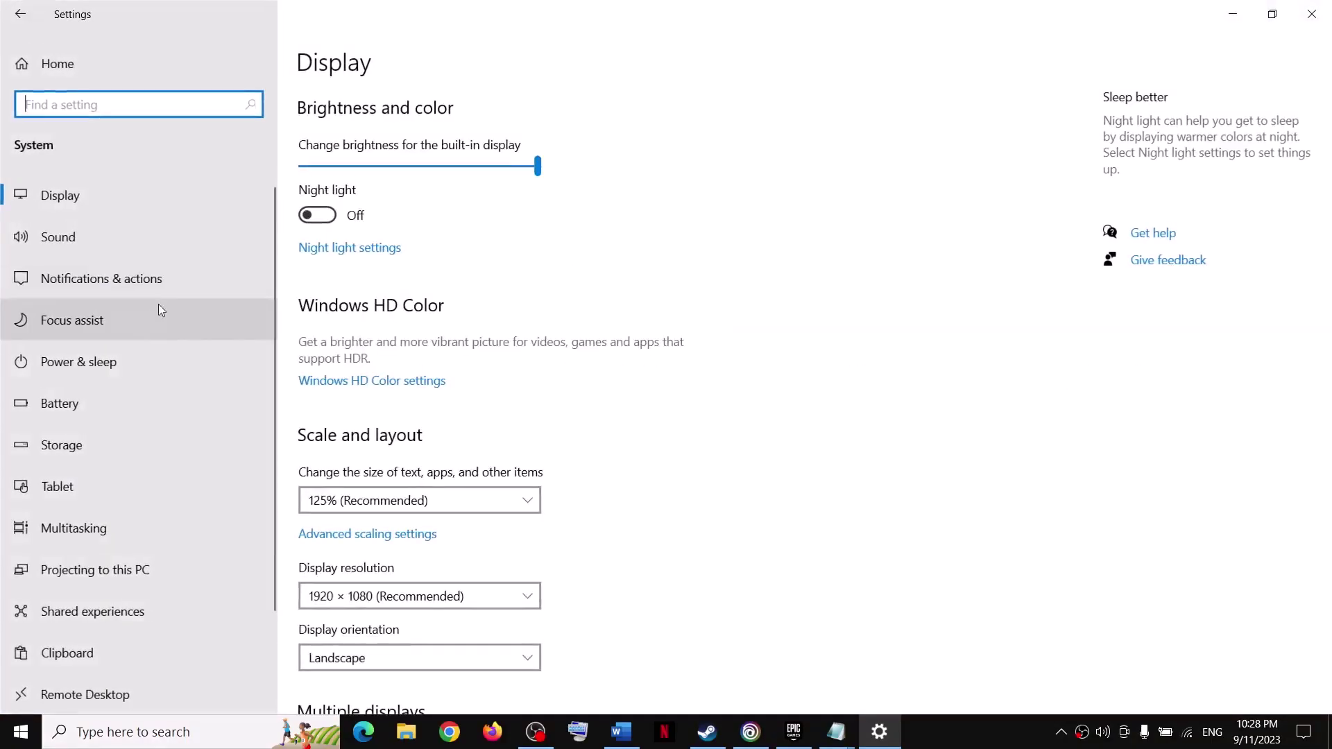
pyautogui.click(61, 207)
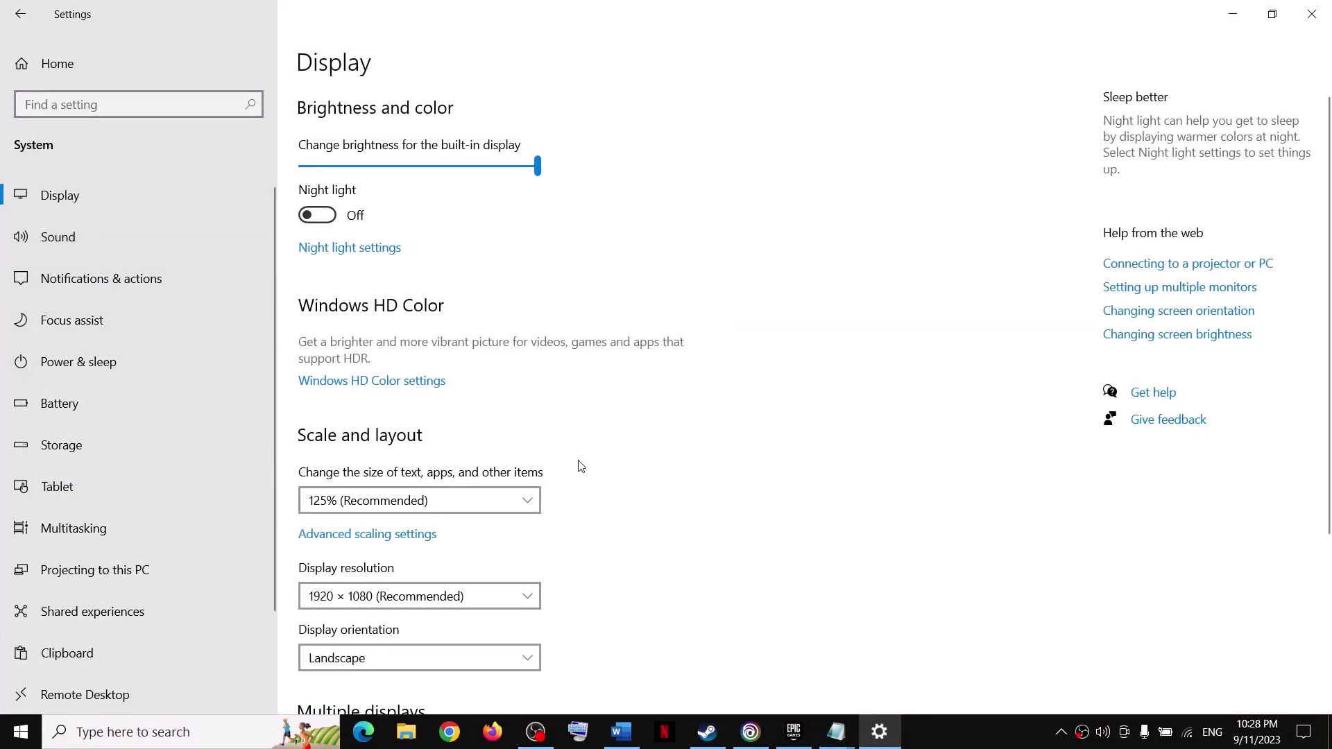
pyautogui.scroll(-3, 581, 466)
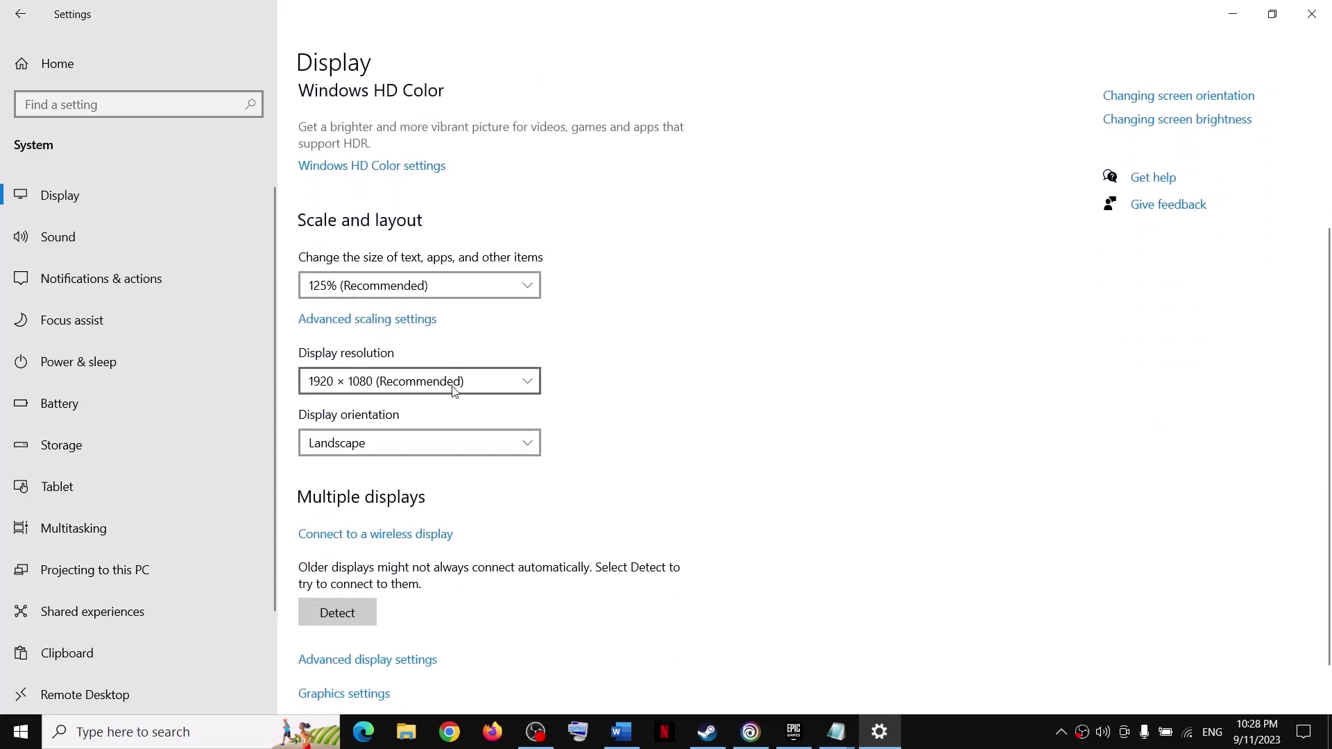
pyautogui.click(412, 381)
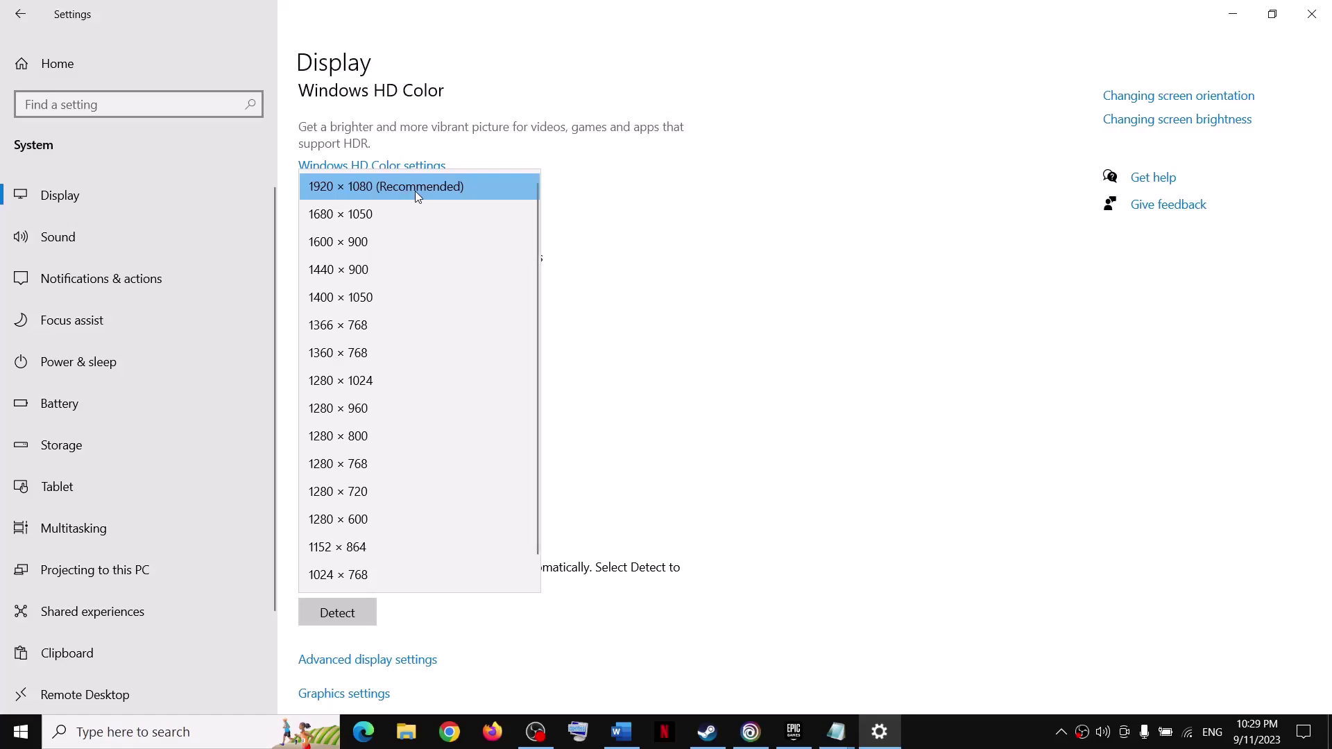
pyautogui.click(489, 191)
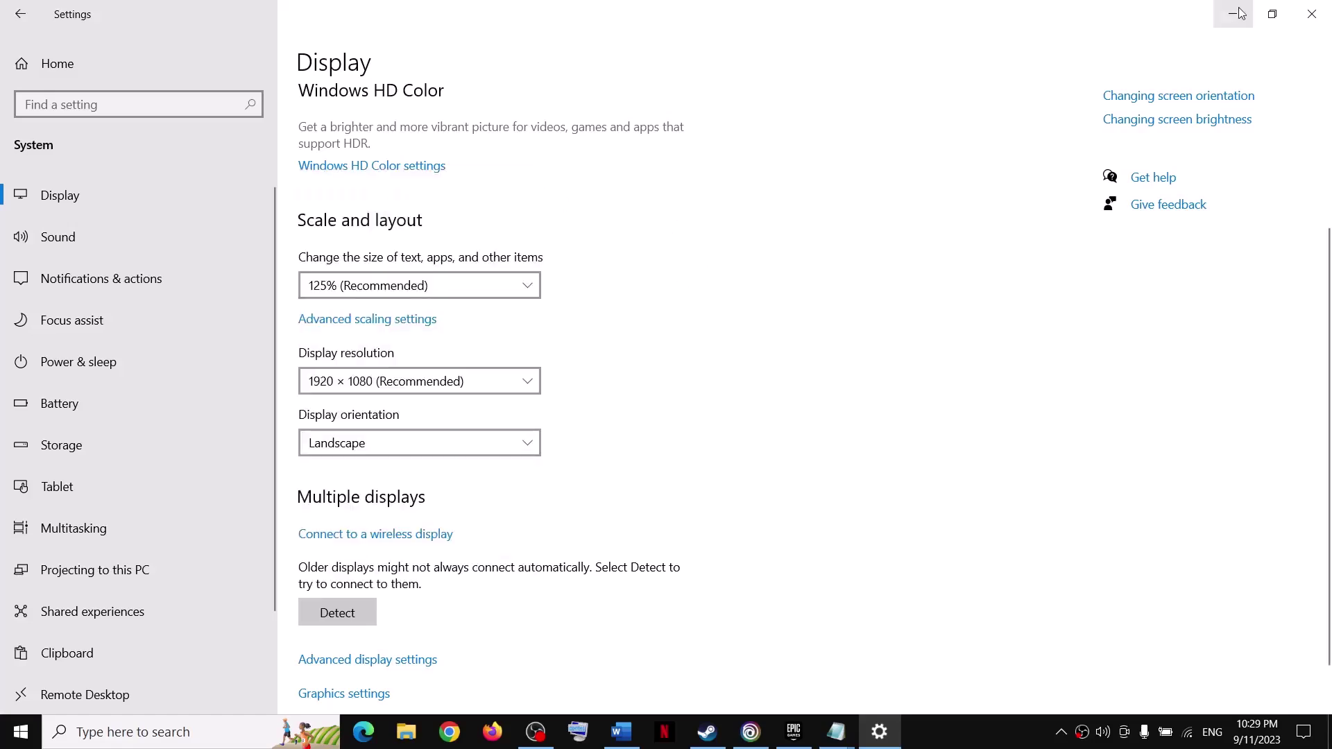
pyautogui.click(1308, 16)
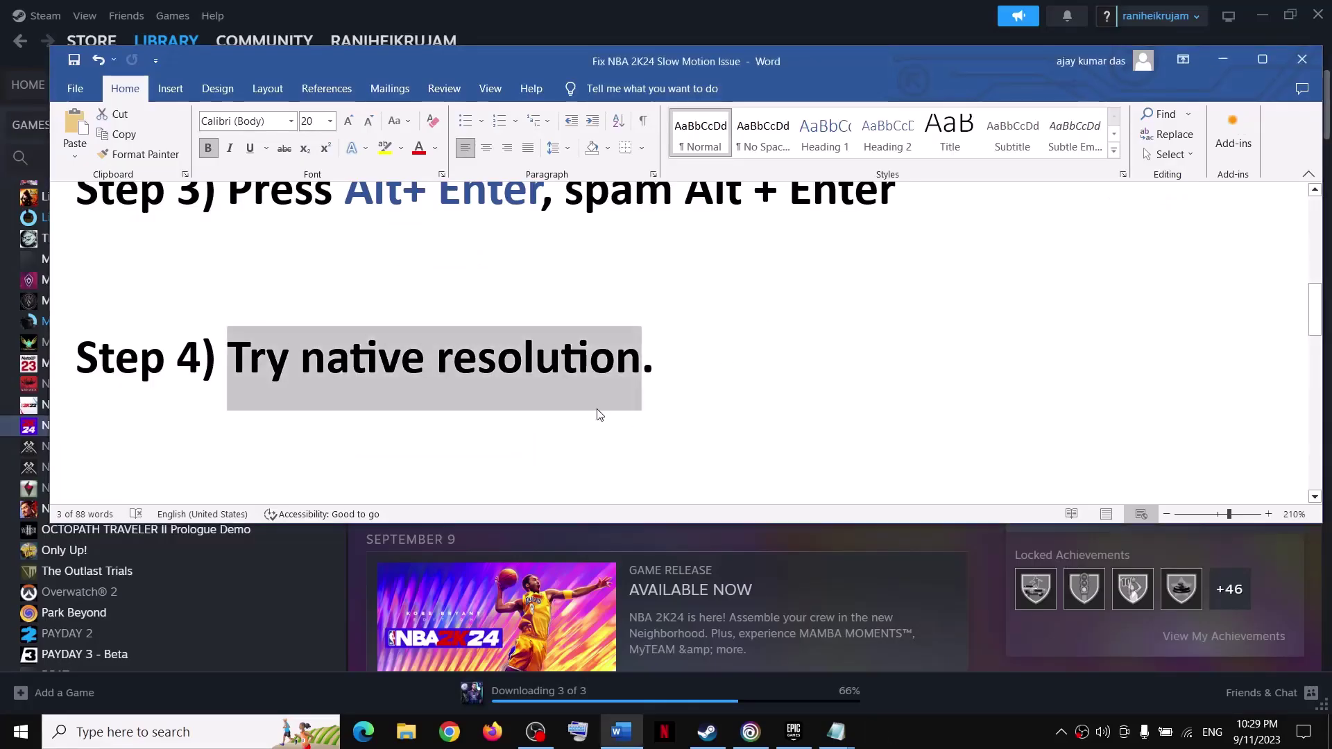
# Highlight the guide's Step 5 on the 60 Hz refresh rate, then reopen Windows Settings with Win+I.
pyautogui.scroll(-1, 597, 410)
pyautogui.moveTo(302, 448); pyautogui.dragTo(1093, 450)
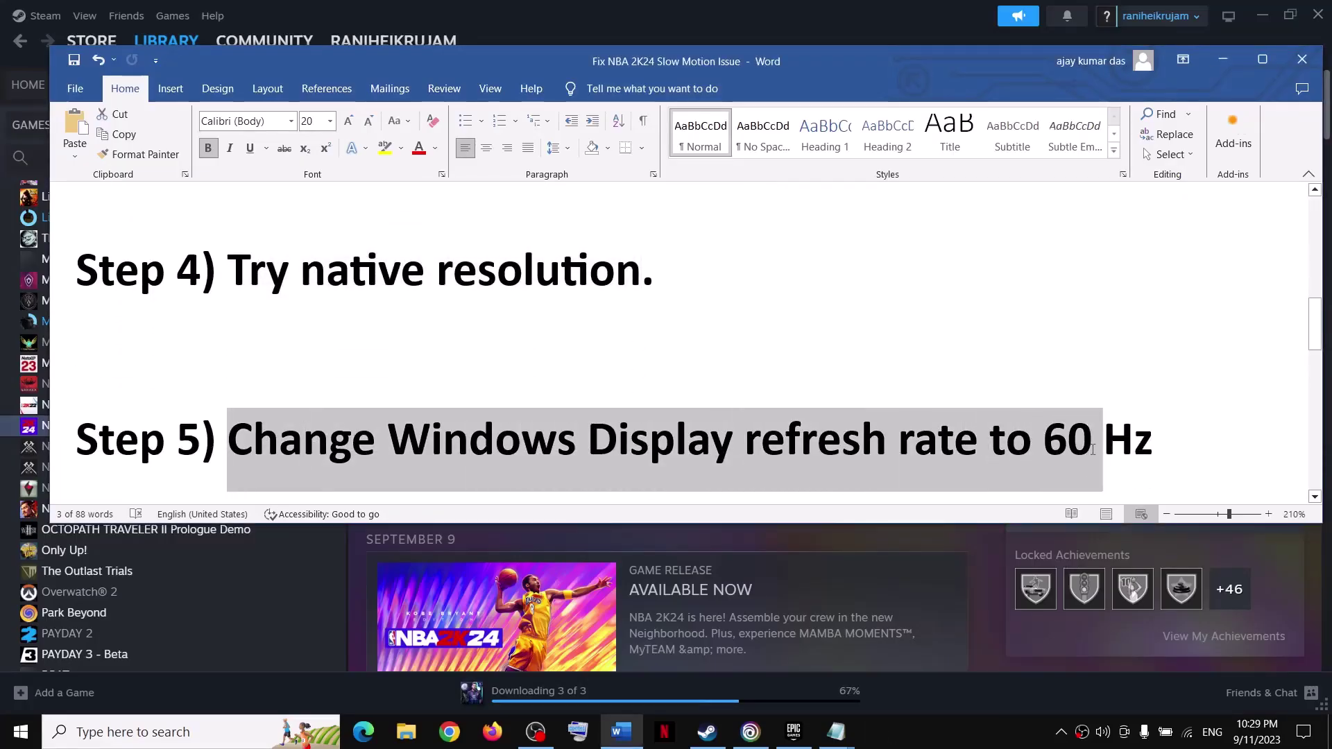
pyautogui.click(985, 572)
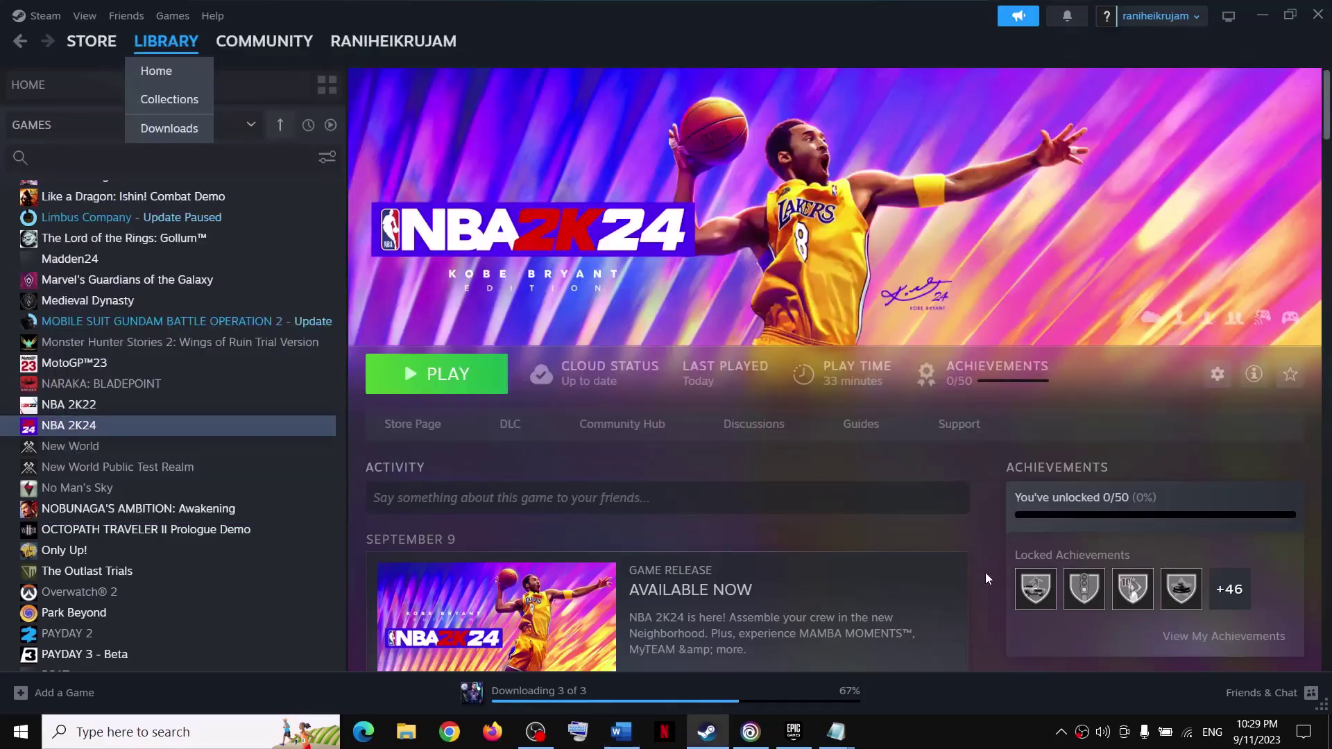
pyautogui.press('super+i')
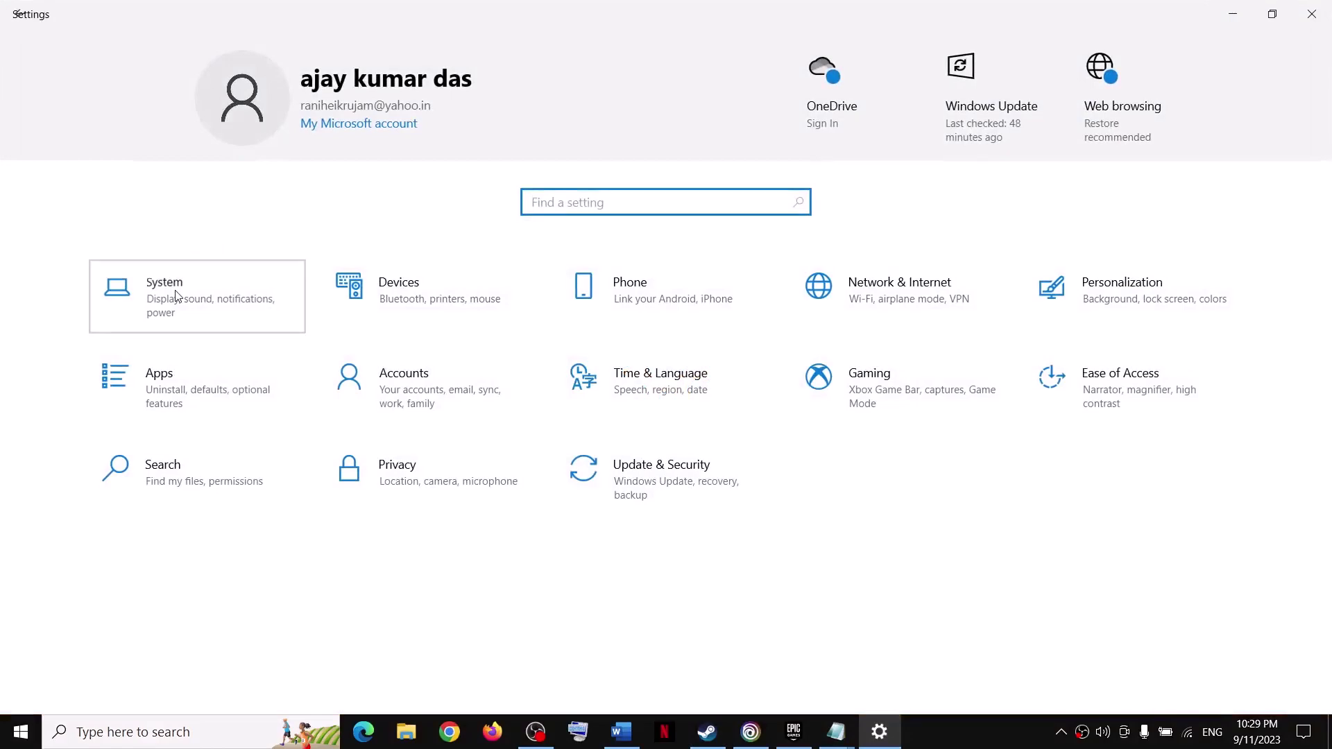
# Keep the refresh rate at 60.014 Hz in Advanced display settings, then return to the Word guide's Step 6.
pyautogui.click(176, 296)
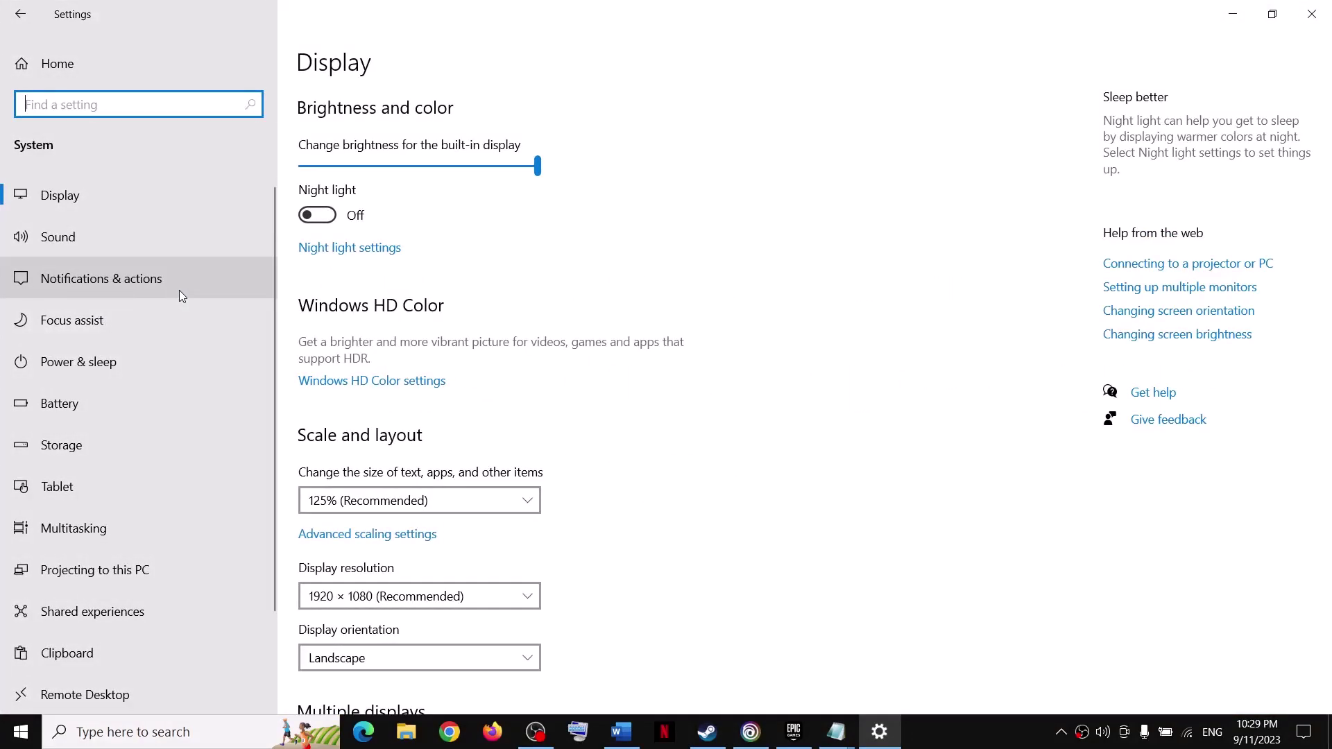
pyautogui.scroll(-4, 486, 422)
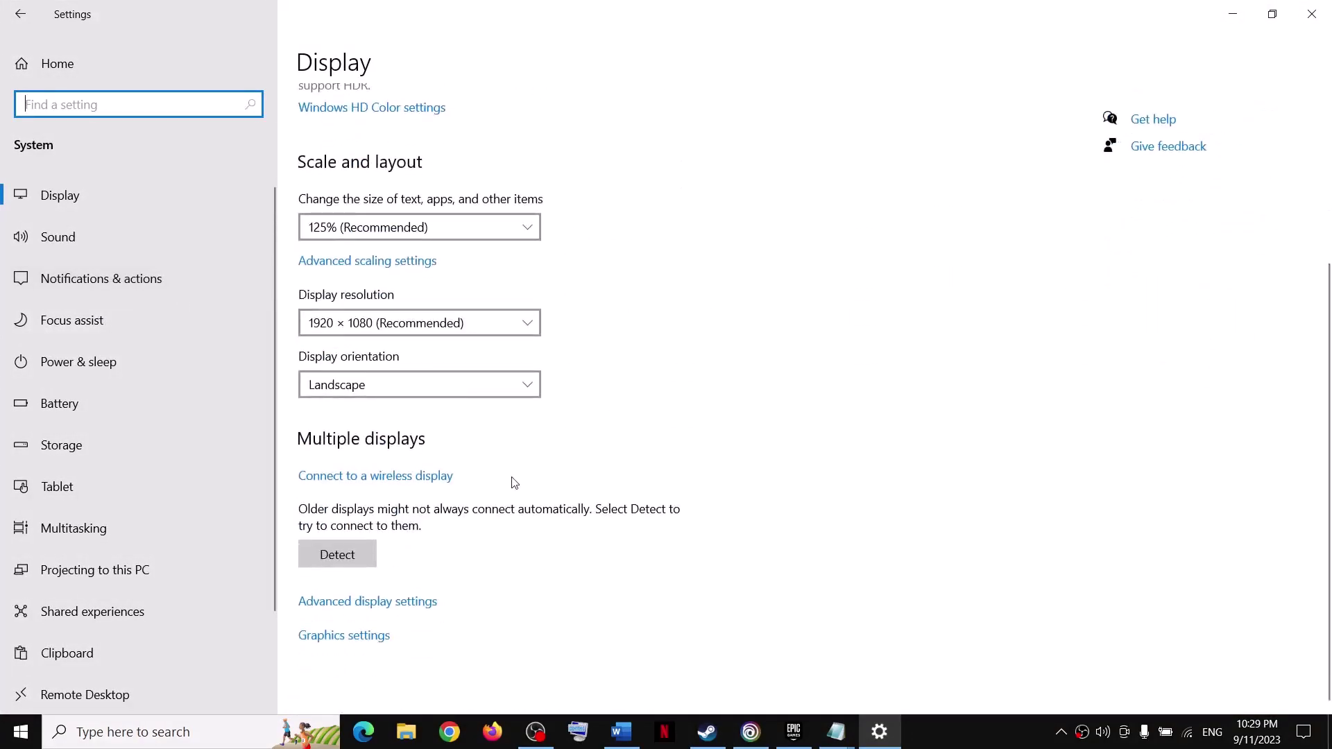
pyautogui.click(356, 609)
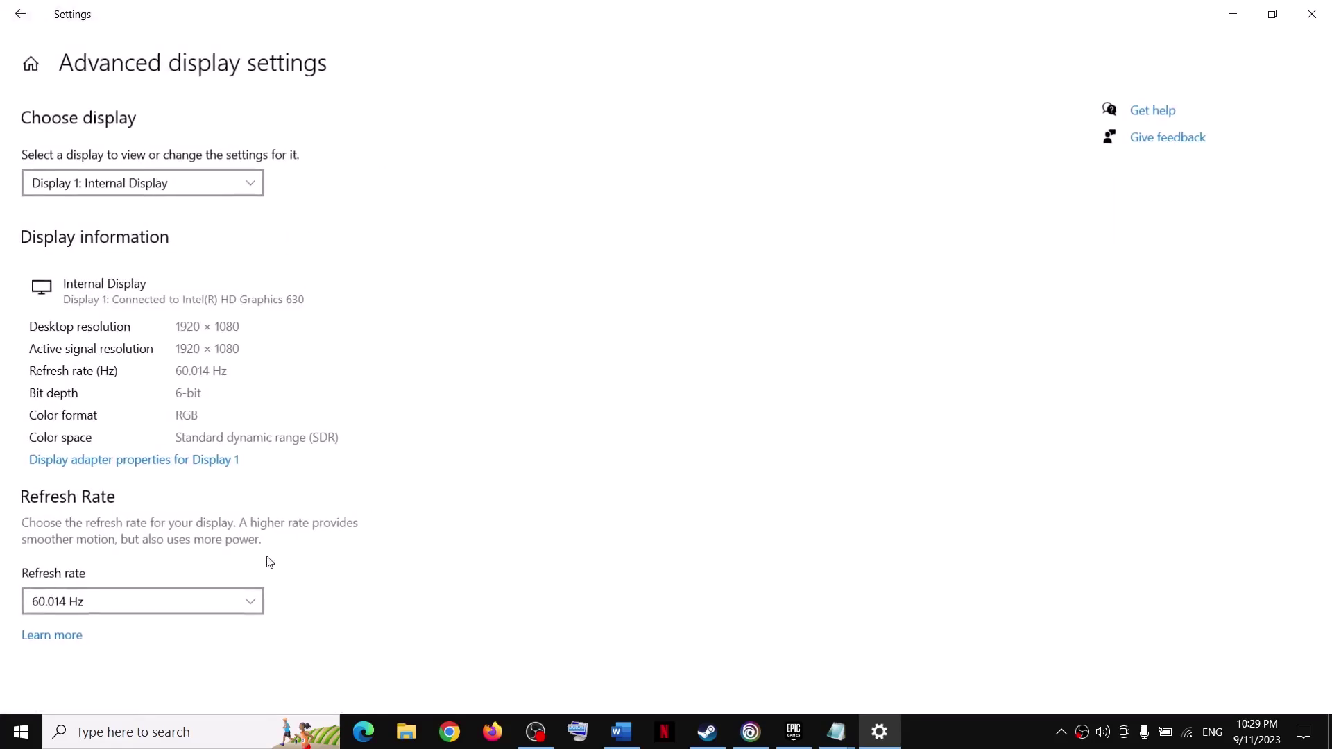
pyautogui.click(184, 603)
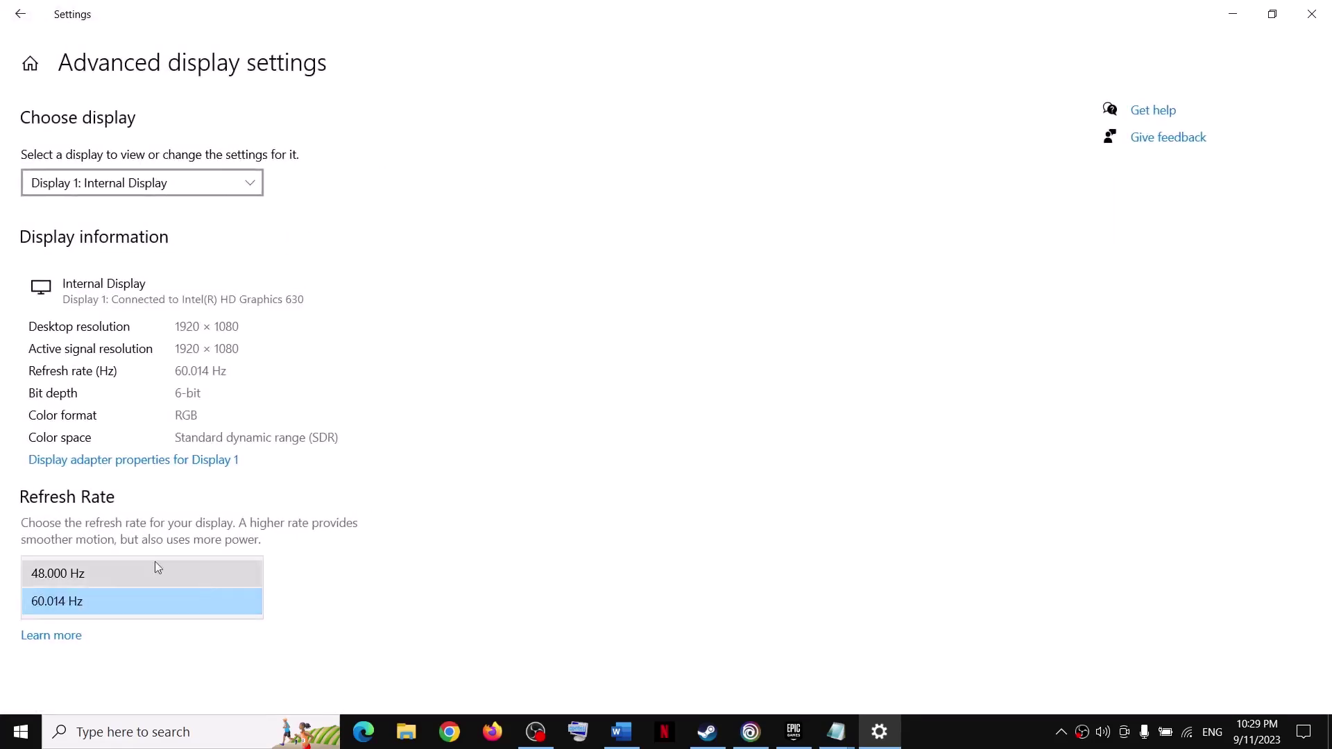
pyautogui.click(65, 601)
pyautogui.click(1322, 22)
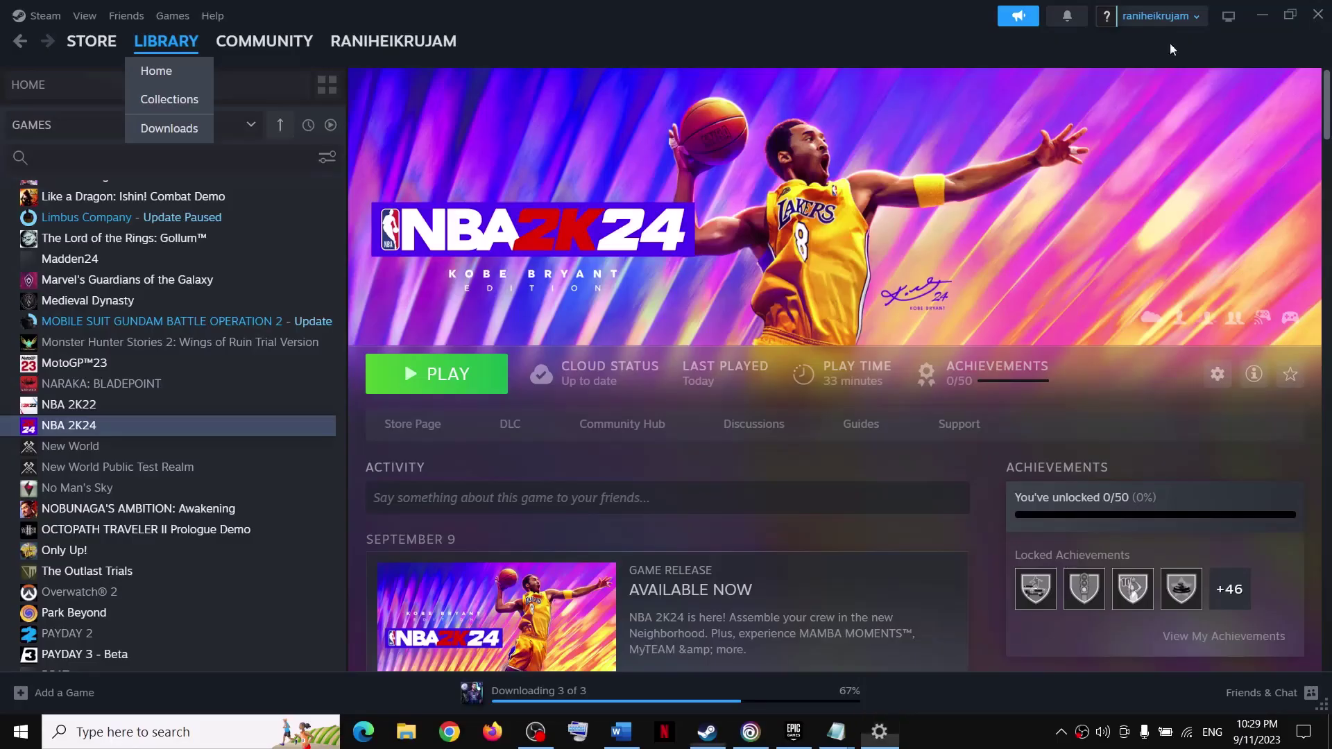
pyautogui.click(634, 735)
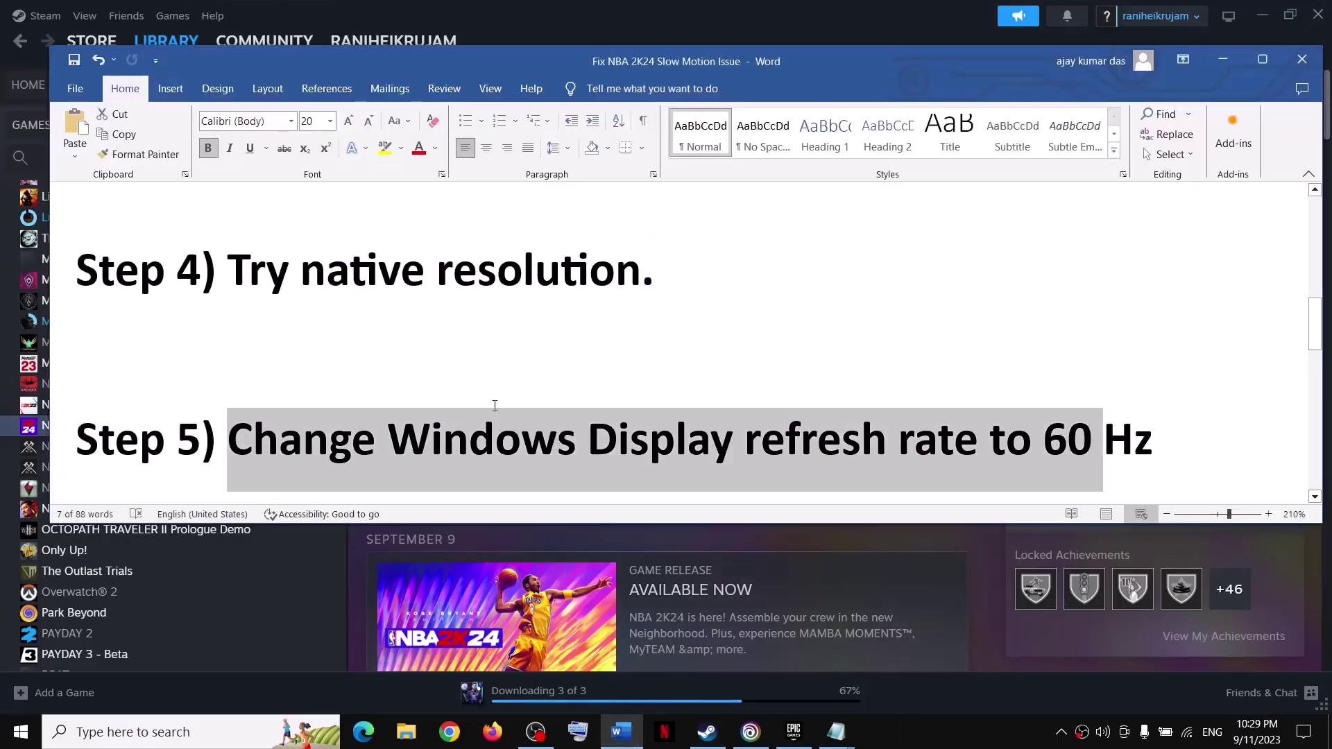
pyautogui.scroll(-4, 494, 406)
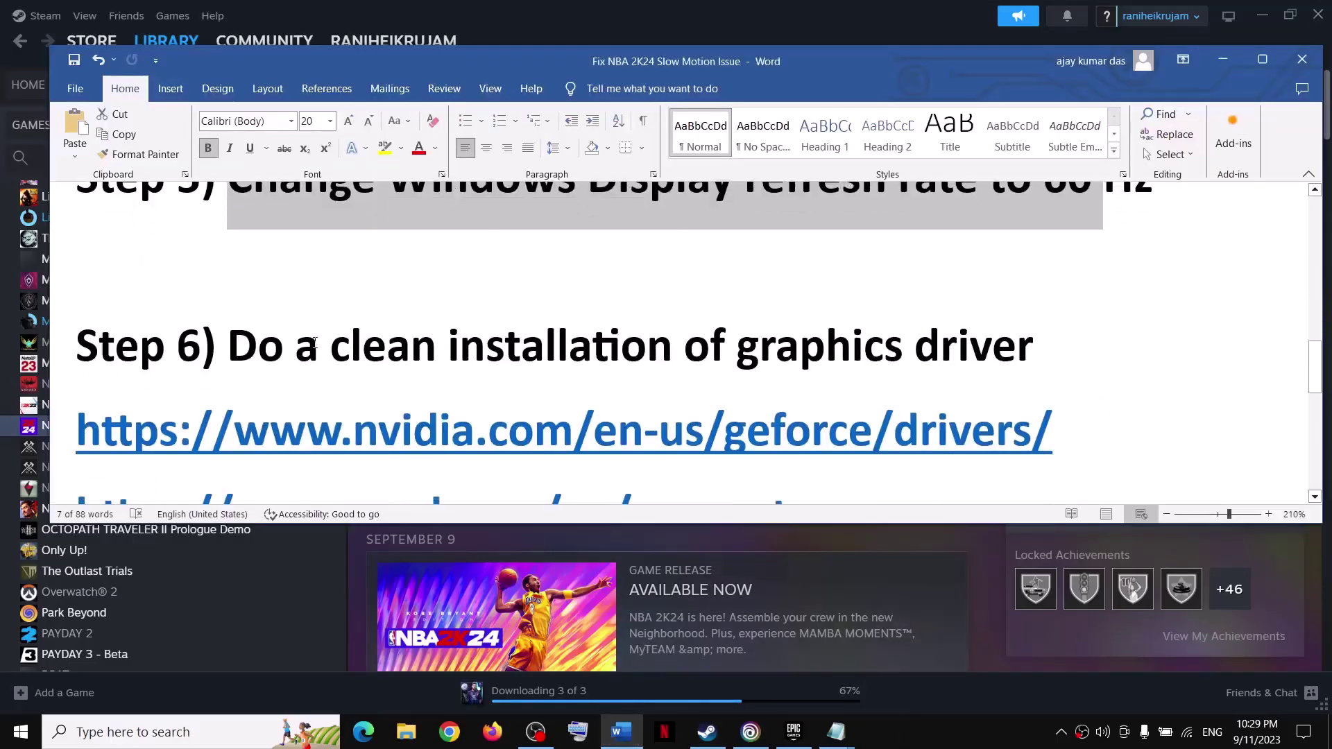